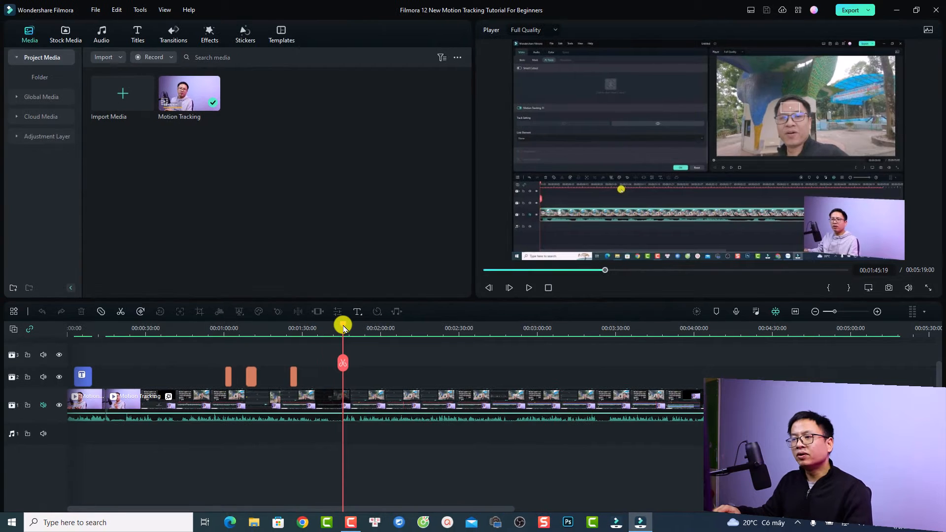
- Scrub the timeline playhead back to about 00:01:41:20
{"action": "left_click_drag", "start_coordinate": [340, 326], "coordinate": [334, 335]}
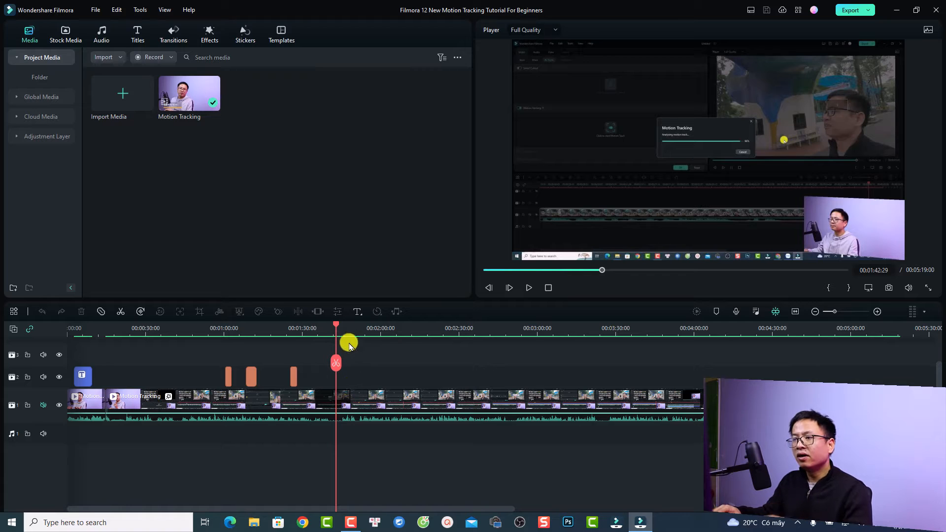
{"action": "left_click_drag", "start_coordinate": [337, 329], "coordinate": [333, 326]}
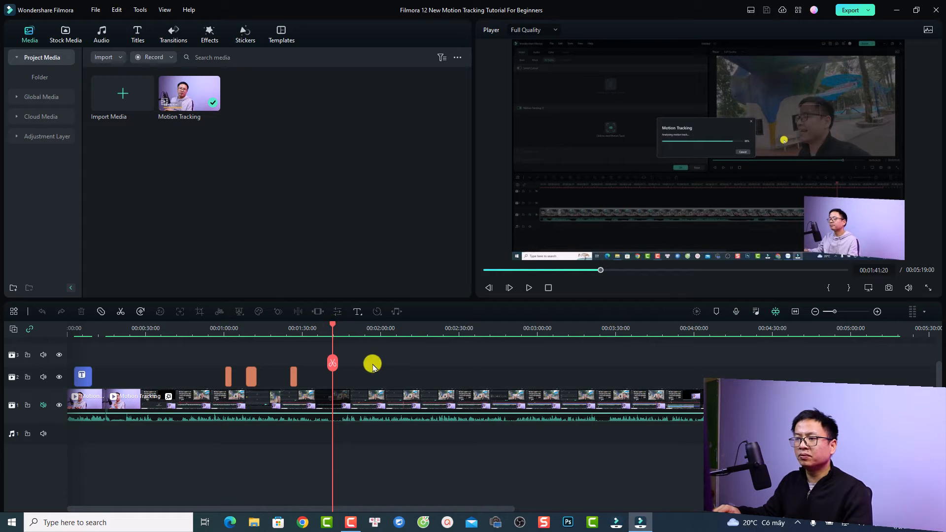
- Drop the Pexels aerial beach stock video onto track 2 at the playhead
{"action": "left_click", "coordinate": [57, 37]}
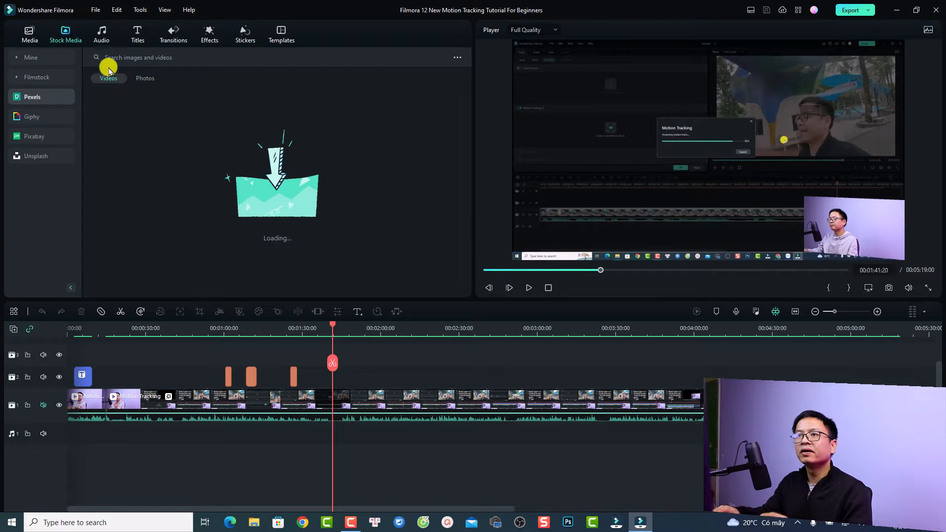
{"action": "scroll", "coordinate": [296, 261], "scroll_direction": "down", "scroll_amount": 10}
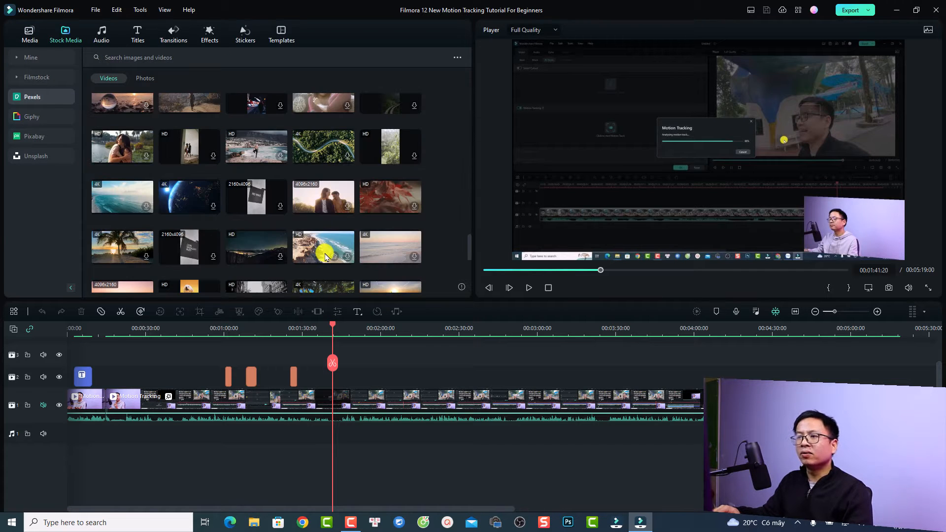
{"action": "left_click", "coordinate": [326, 255]}
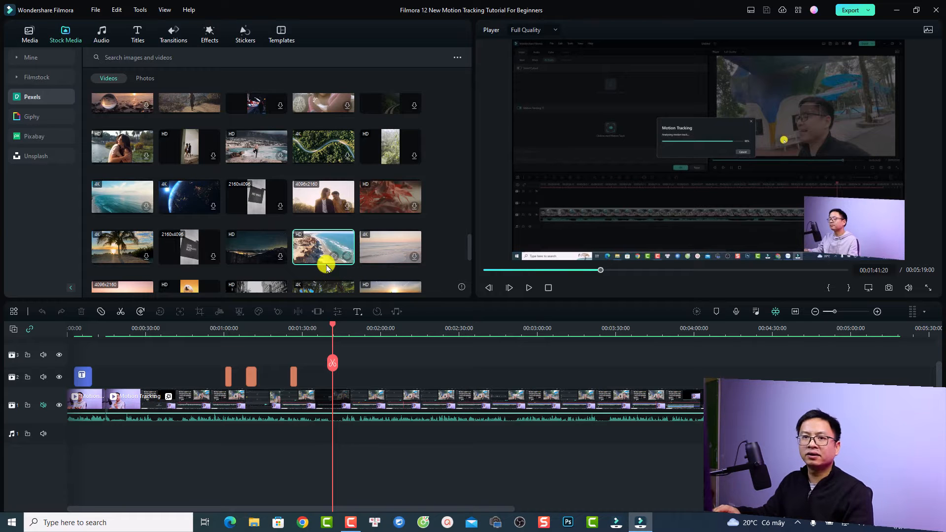
{"action": "left_click_drag", "start_coordinate": [326, 266], "coordinate": [328, 377]}
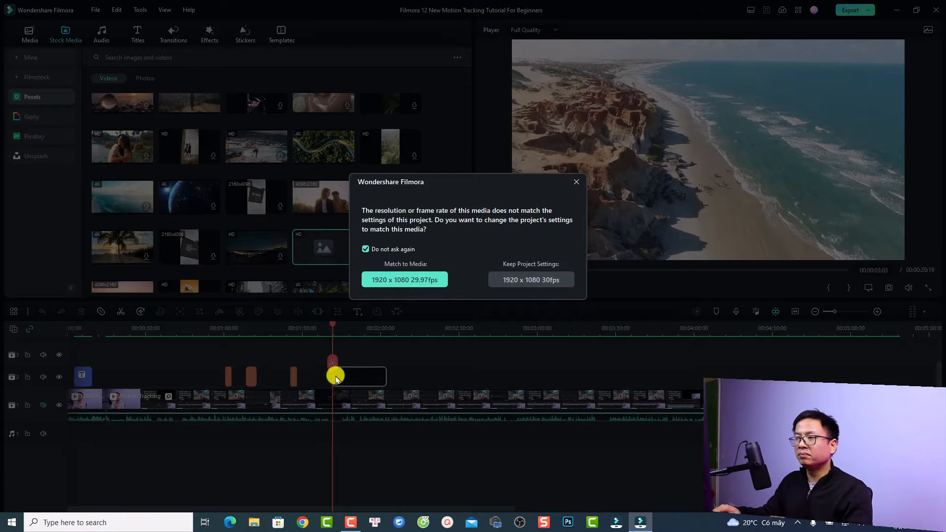
- Keep the 1920x1080 30fps project settings and briefly play the beach clip
{"action": "left_click", "coordinate": [516, 280]}
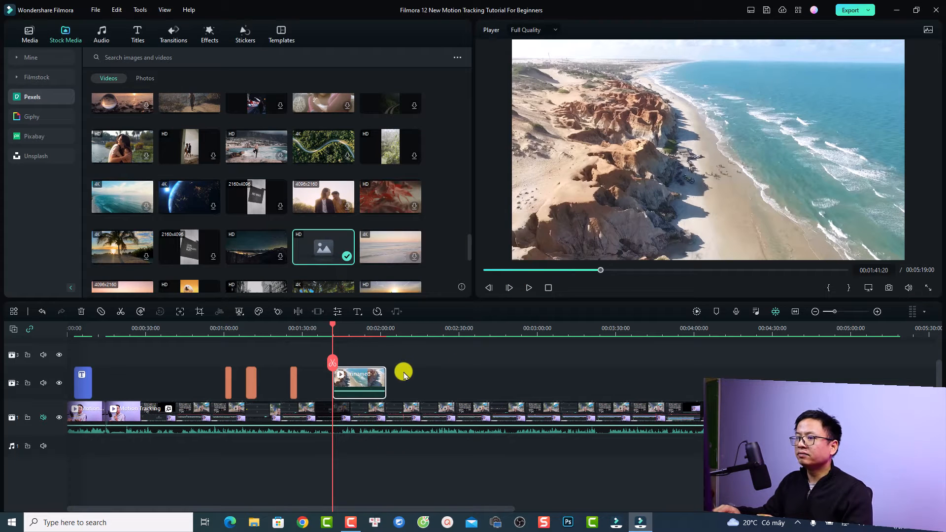
{"action": "key", "text": "space"}
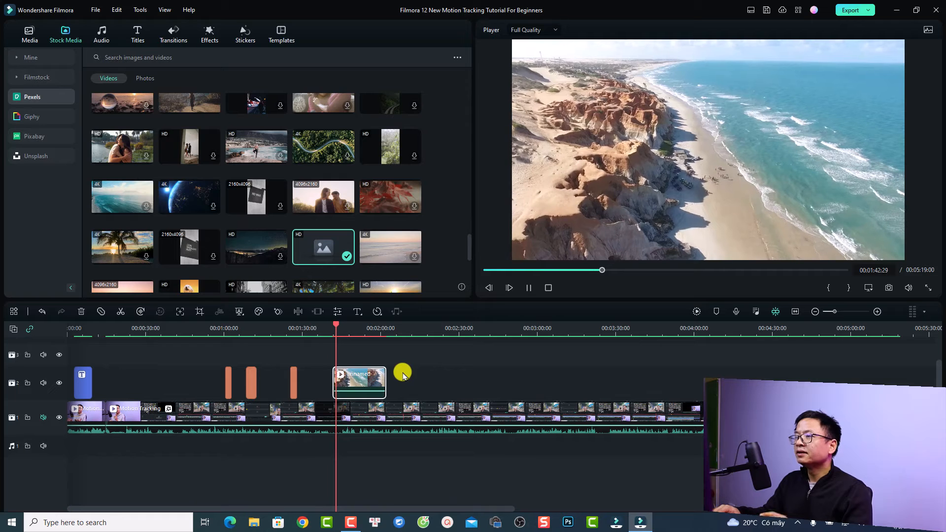
{"action": "key", "text": "space"}
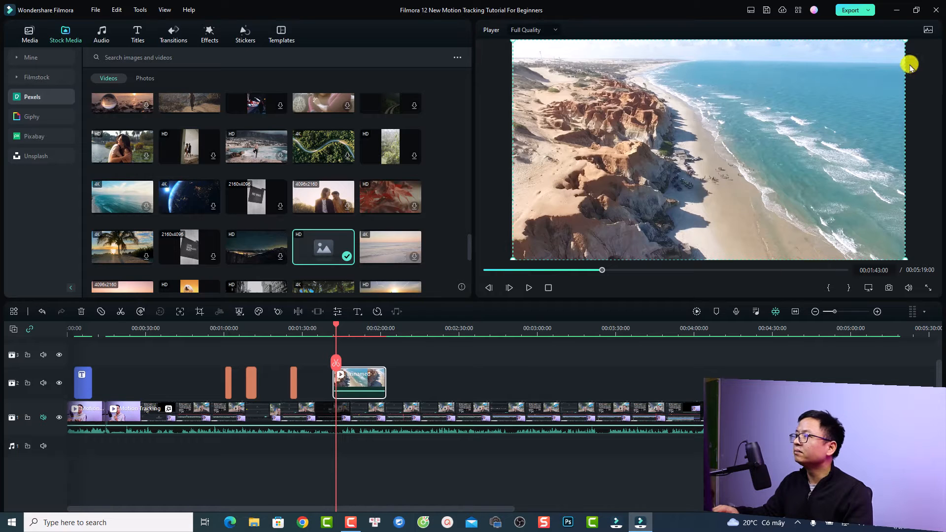
- Scale the beach overlay down, shift it right, and rotate it clockwise in the player
{"action": "left_click_drag", "start_coordinate": [906, 41], "coordinate": [642, 192]}
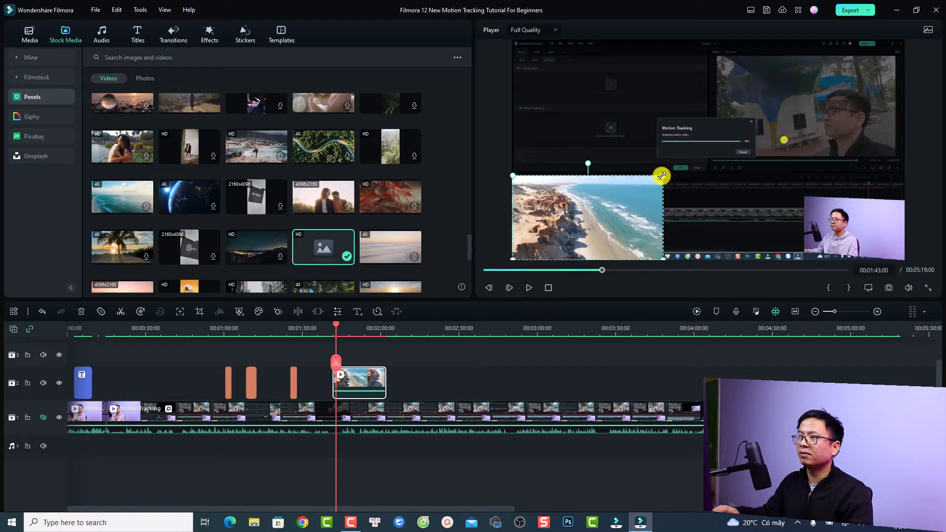
{"action": "left_click_drag", "start_coordinate": [571, 220], "coordinate": [689, 138]}
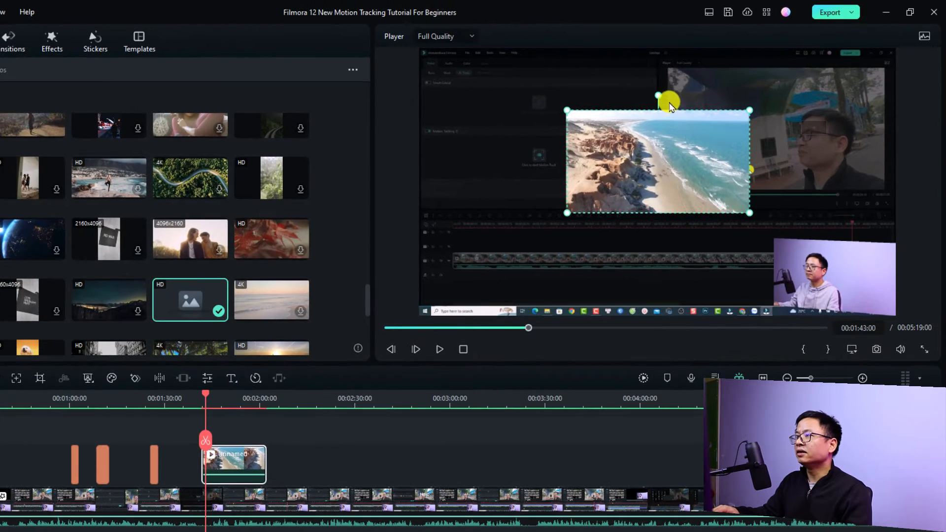
{"action": "left_click_drag", "start_coordinate": [656, 93], "coordinate": [636, 105]}
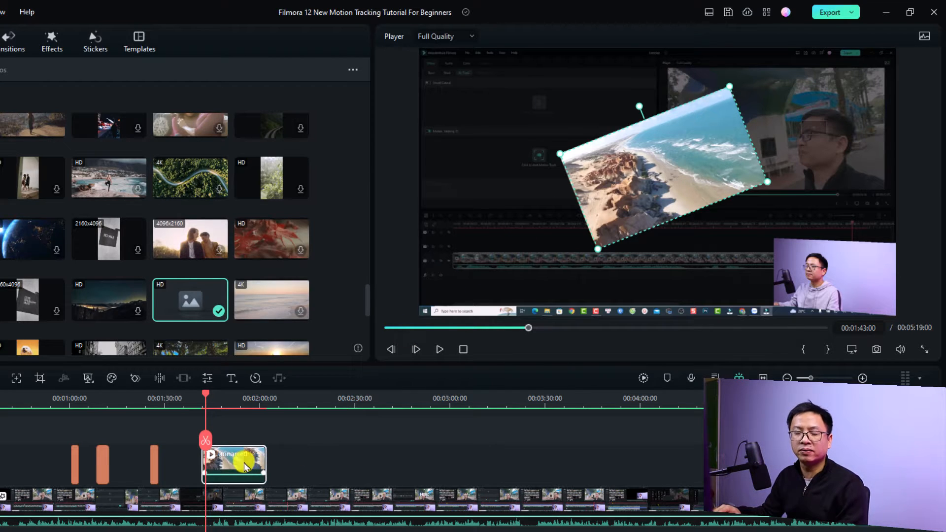
- Browse the beach clip's Audio, Color, Speed, Mask, AI tools and Animation settings, then return to Transform
{"action": "double_click", "coordinate": [229, 465]}
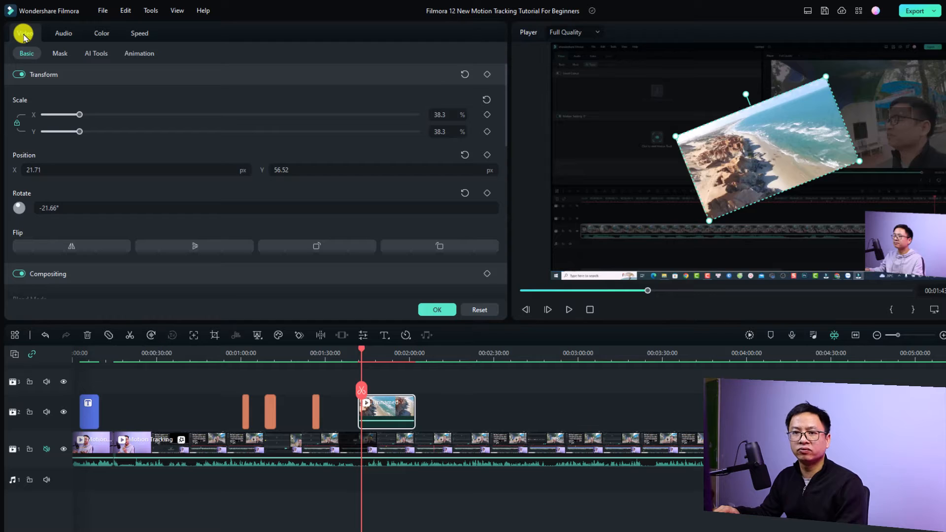
{"action": "left_click", "coordinate": [63, 33]}
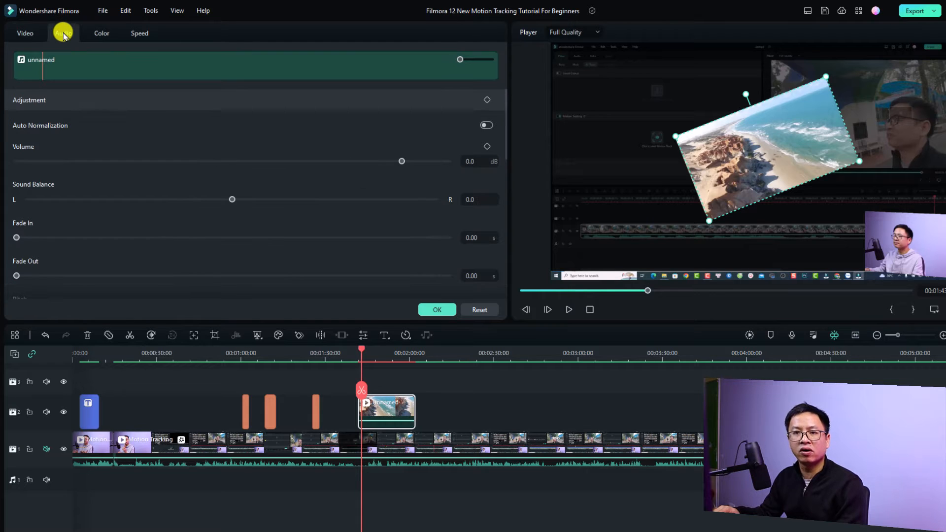
{"action": "left_click", "coordinate": [104, 33]}
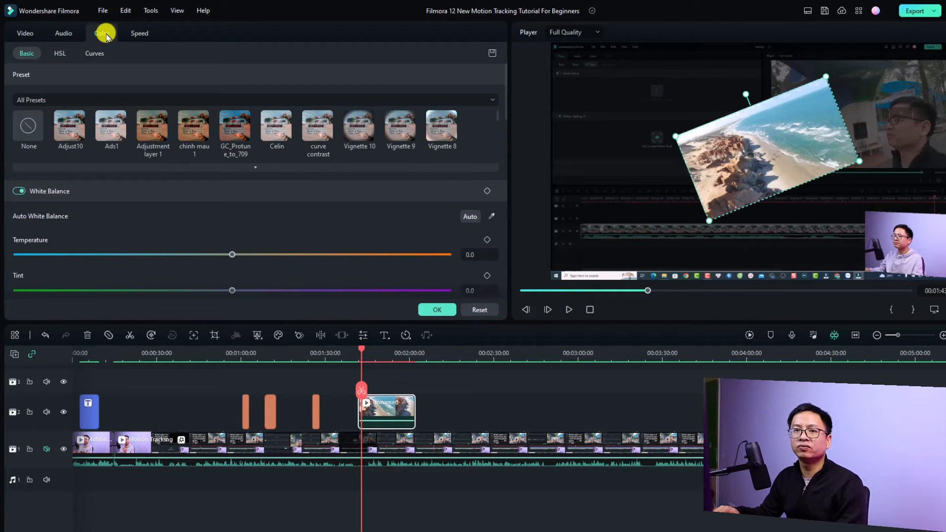
{"action": "left_click", "coordinate": [134, 33]}
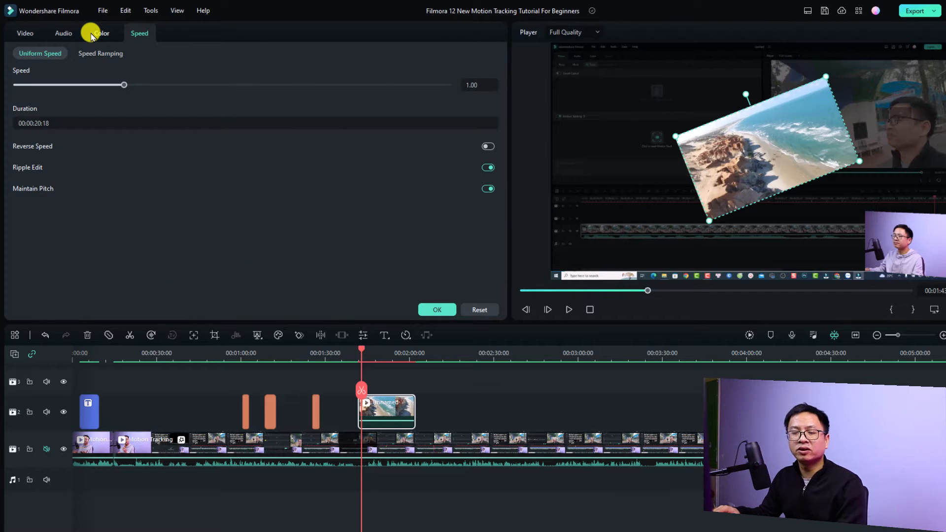
{"action": "left_click", "coordinate": [26, 33]}
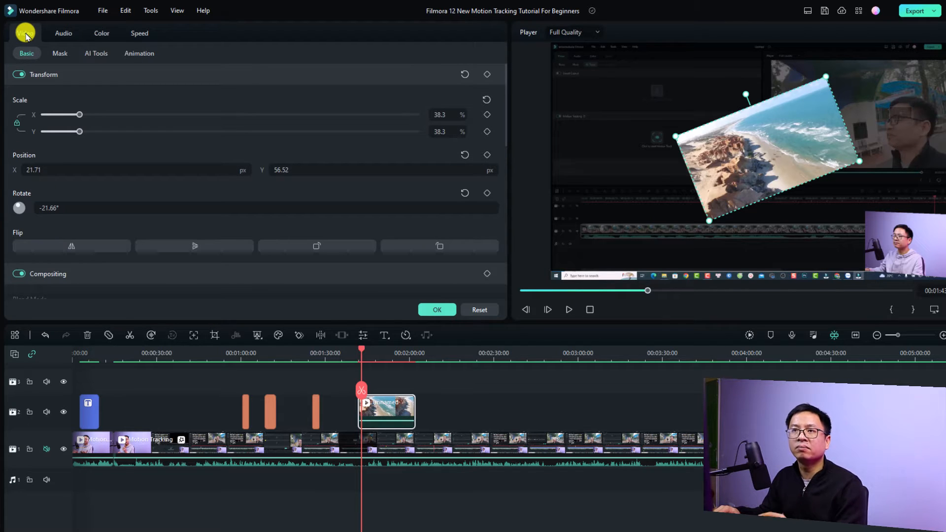
{"action": "left_click", "coordinate": [59, 55]}
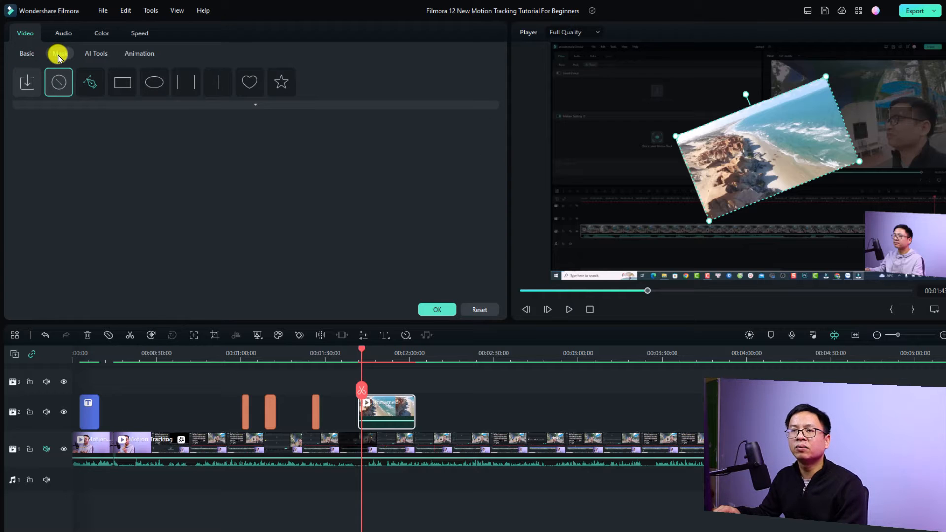
{"action": "left_click", "coordinate": [88, 55]}
{"action": "left_click", "coordinate": [138, 52]}
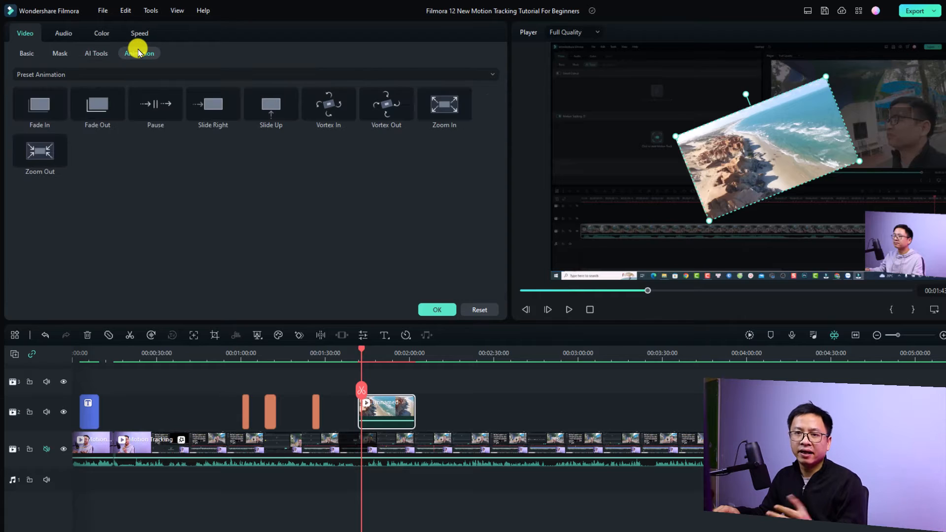
{"action": "left_click", "coordinate": [26, 52]}
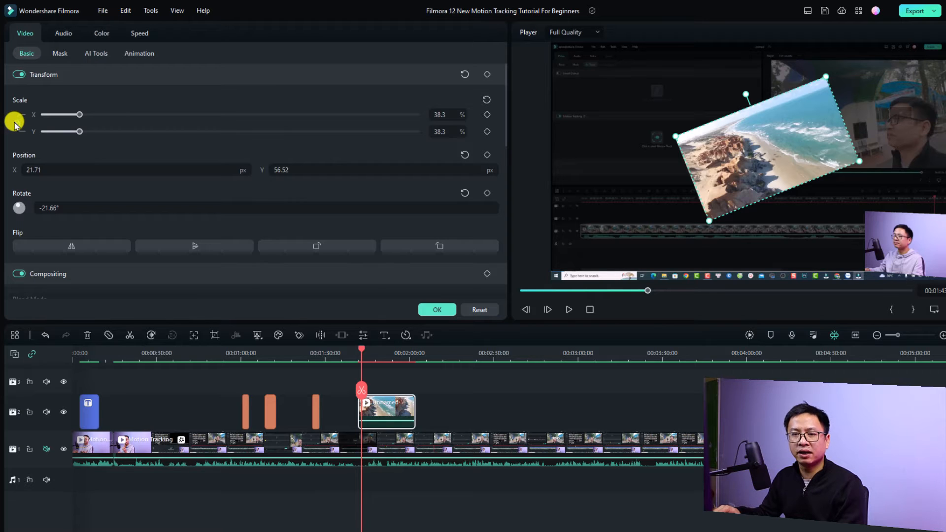
- Try beach clip scales of 52.9%, 111.5% wide and 142.8% tall, then reset to 100%
{"action": "left_click", "coordinate": [79, 114]}
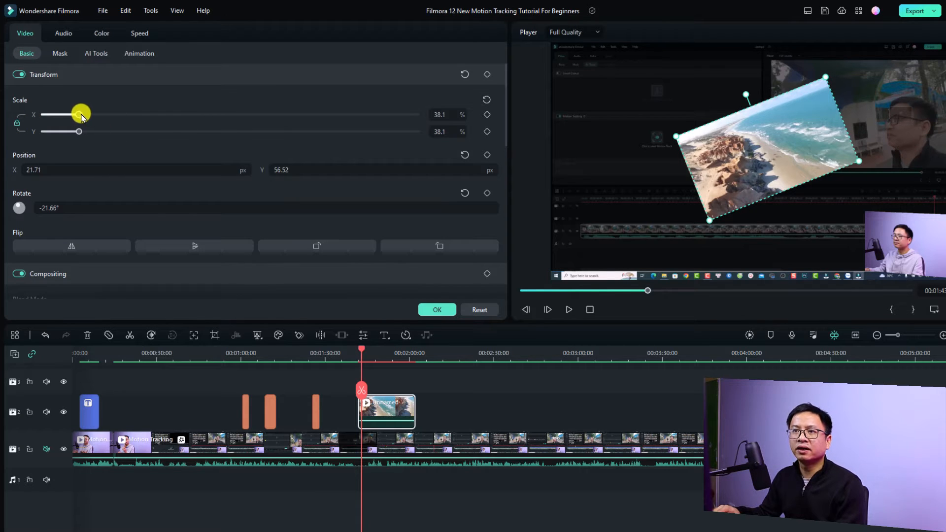
{"action": "mouse_move", "coordinate": [79, 114]}
{"action": "left_mouse_down"}
{"action": "mouse_move", "coordinate": [154, 122]}
{"action": "mouse_move", "coordinate": [95, 119]}
{"action": "left_mouse_up"}
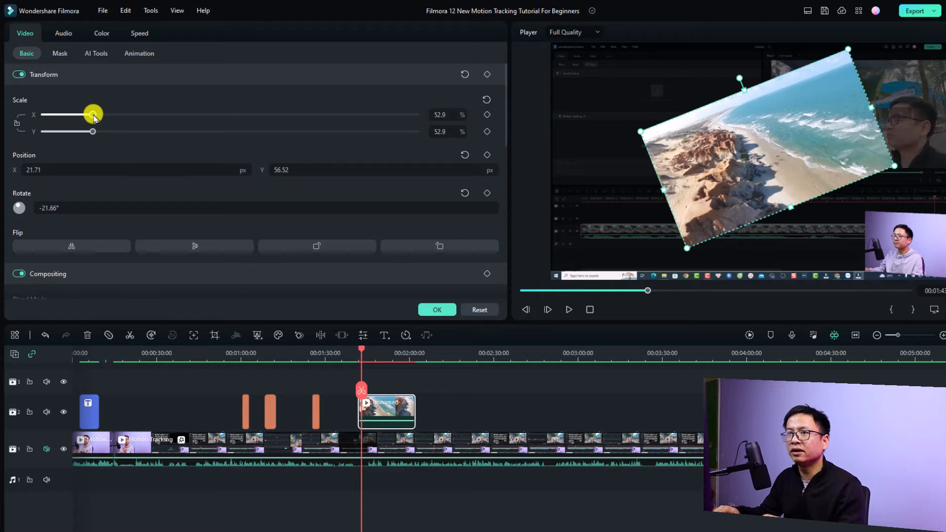
{"action": "left_click_drag", "start_coordinate": [96, 116], "coordinate": [147, 114]}
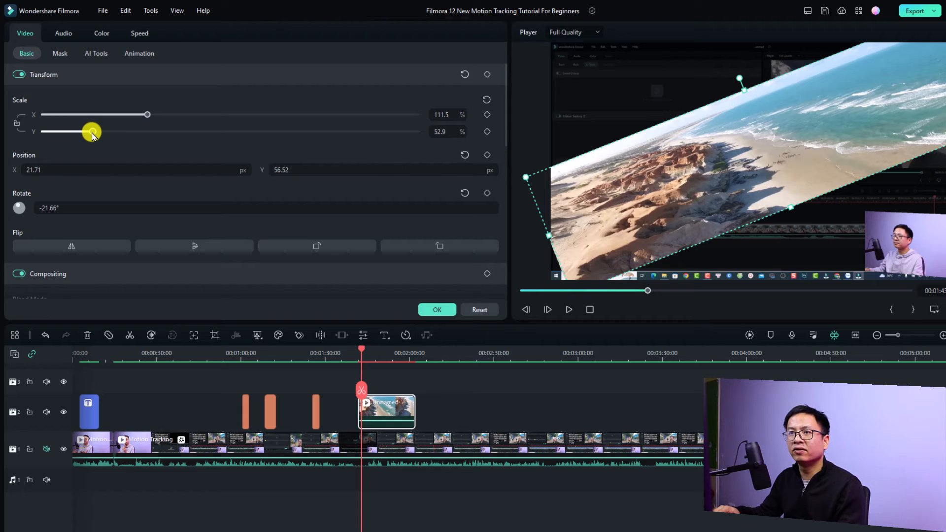
{"action": "left_click_drag", "start_coordinate": [93, 132], "coordinate": [177, 132]}
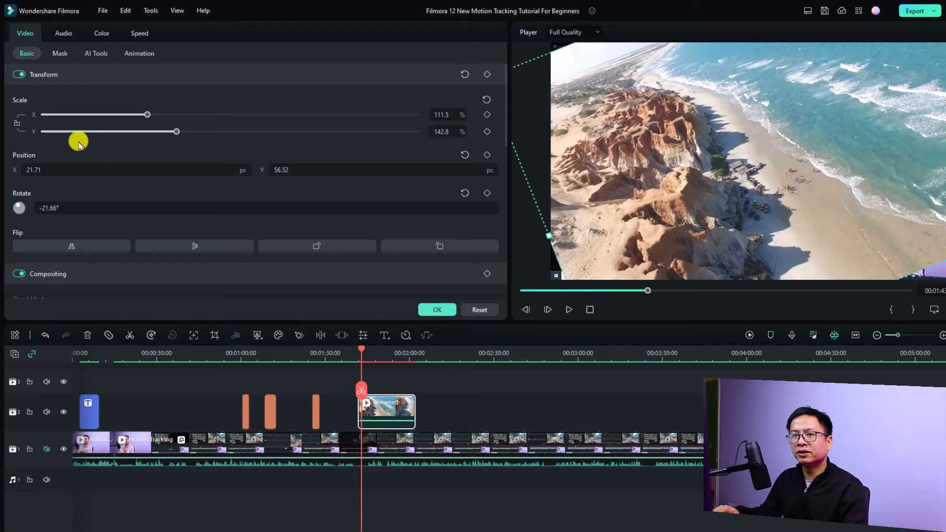
{"action": "left_click", "coordinate": [485, 102]}
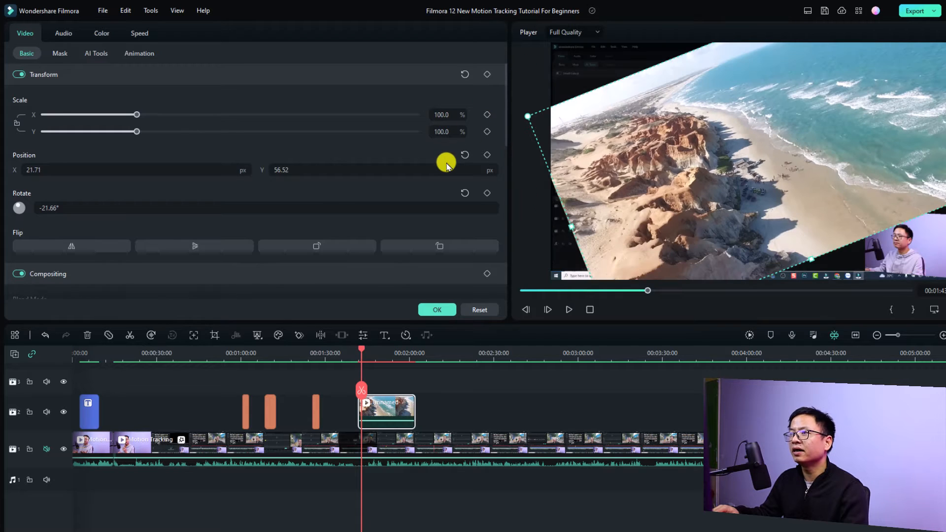
- Reset rotation and position to 0, then try sliding the beach clip right, up and left
{"action": "left_click", "coordinate": [467, 74]}
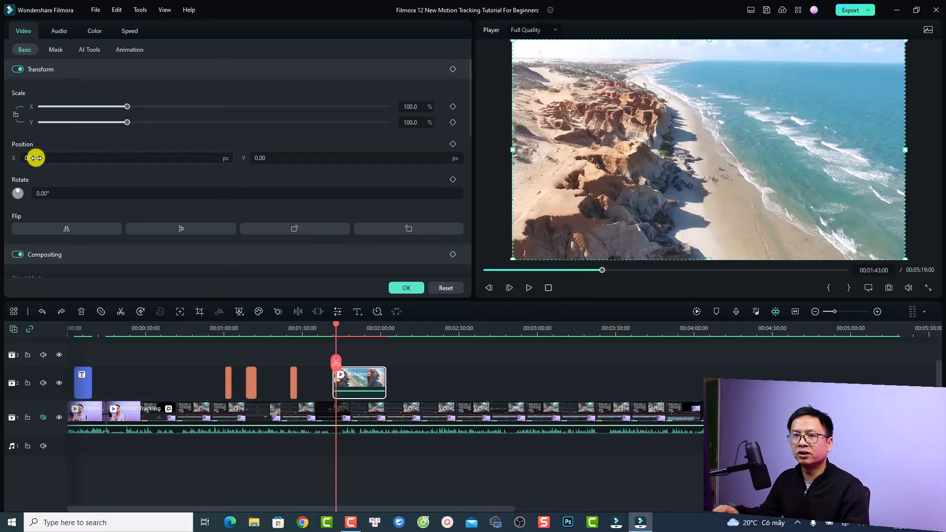
{"action": "left_click_drag", "start_coordinate": [33, 158], "coordinate": [475, 527]}
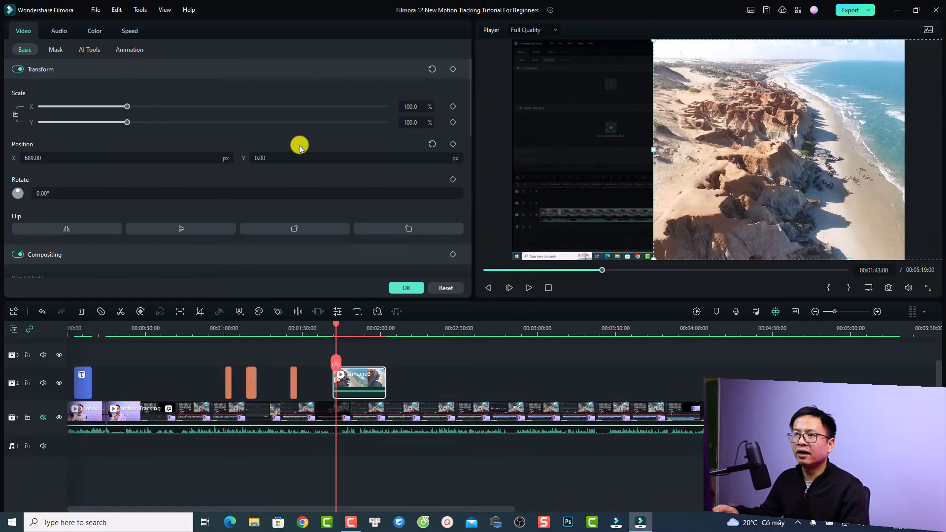
{"action": "left_click_drag", "start_coordinate": [270, 155], "coordinate": [431, 169]}
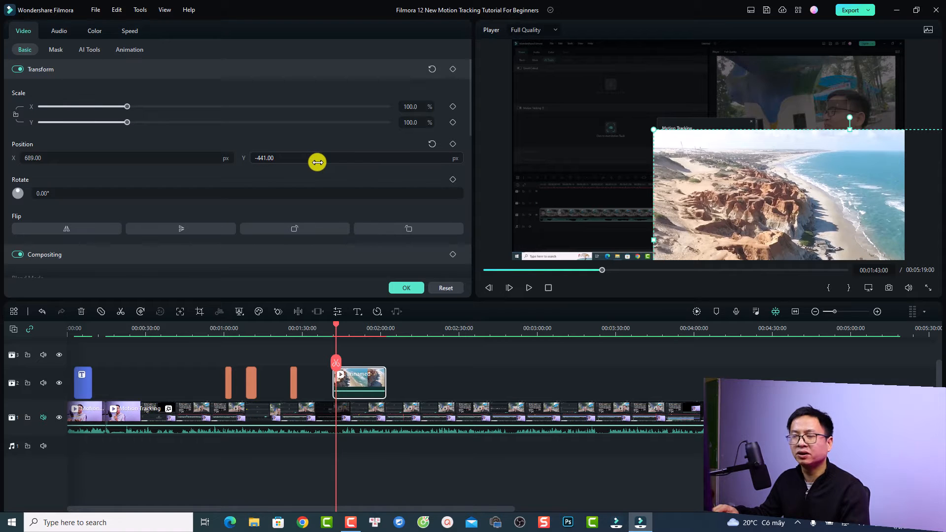
{"action": "left_click_drag", "start_coordinate": [752, 197], "coordinate": [620, 119]}
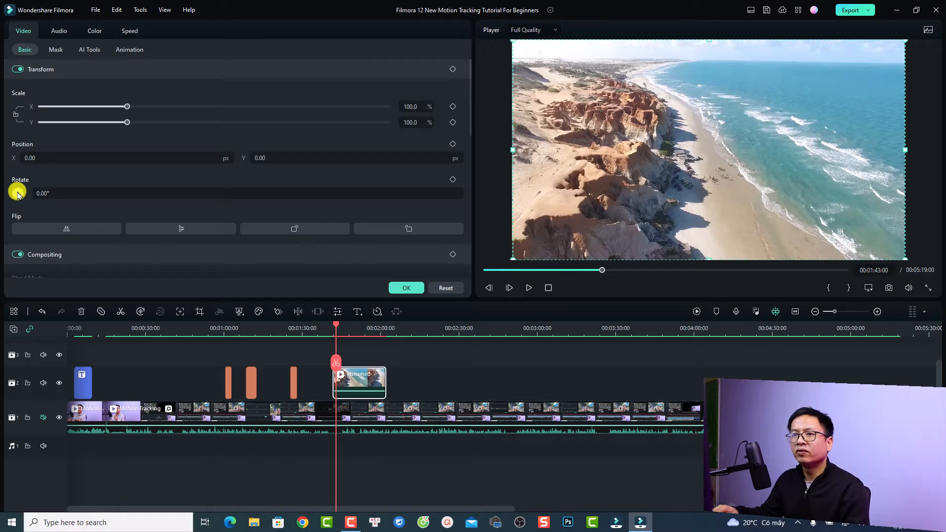
- Set the beach clip's rotation to 180°
{"action": "mouse_move", "coordinate": [17, 194]}
{"action": "left_mouse_down"}
{"action": "mouse_move", "coordinate": [24, 203]}
{"action": "mouse_move", "coordinate": [19, 191]}
{"action": "left_mouse_up"}
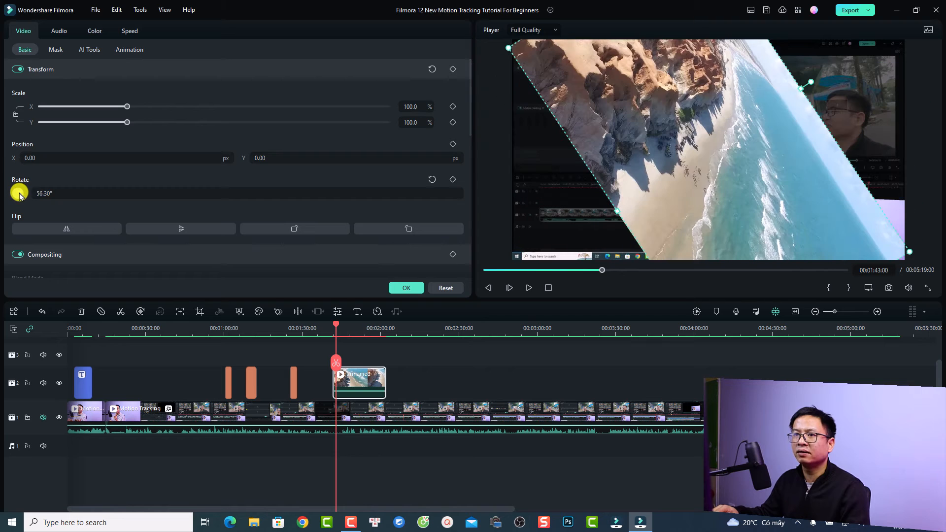
{"action": "left_click", "coordinate": [53, 189]}
{"action": "type", "text": "18"}
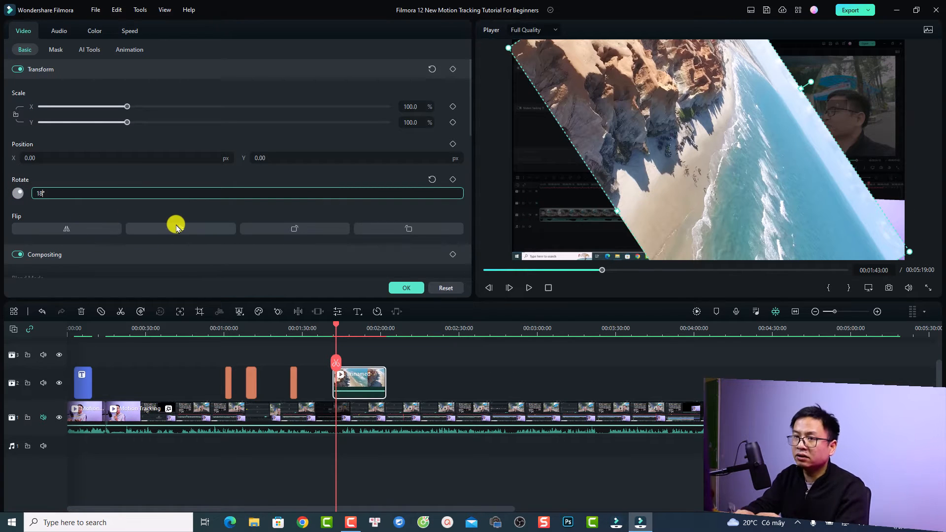
{"action": "type", "text": "0"}
{"action": "key", "text": "Return"}
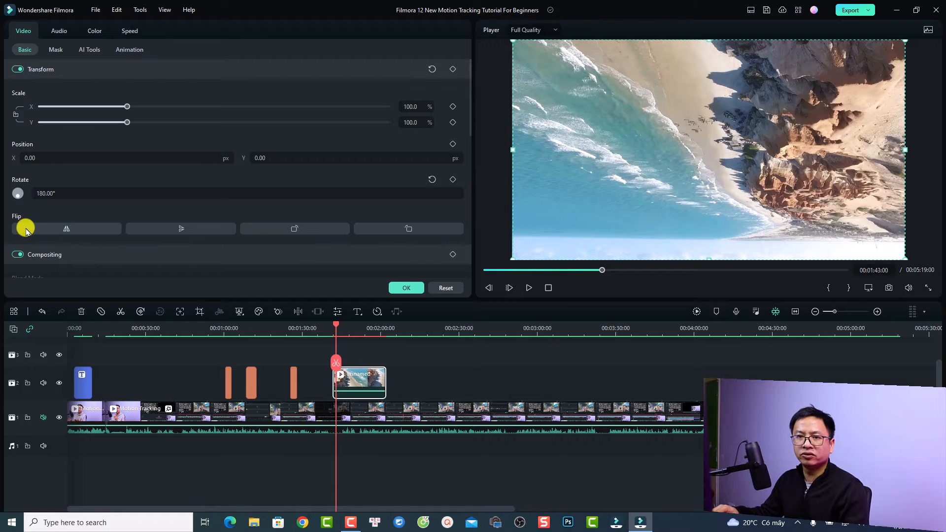
- Try the horizontal flip, vertical flip and 90° rotate buttons on the beach clip
{"action": "left_click", "coordinate": [69, 231]}
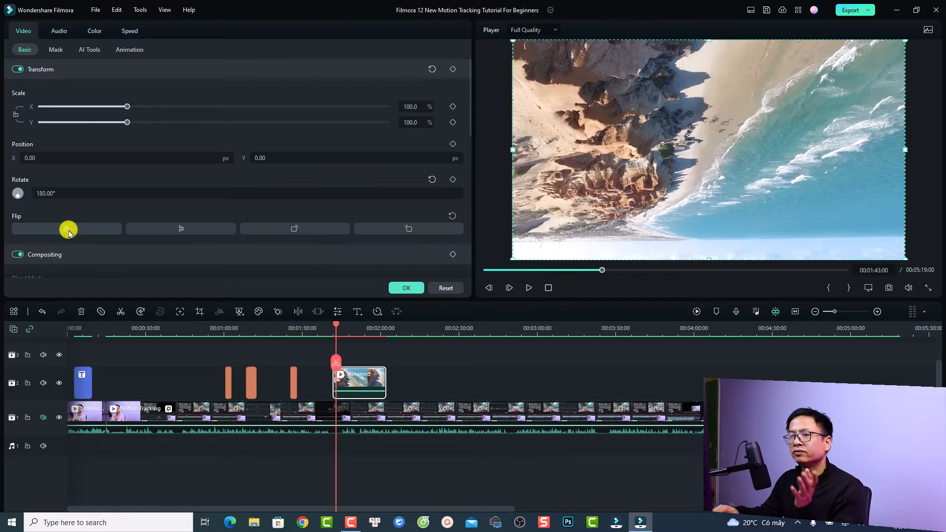
{"action": "left_click", "coordinate": [176, 230]}
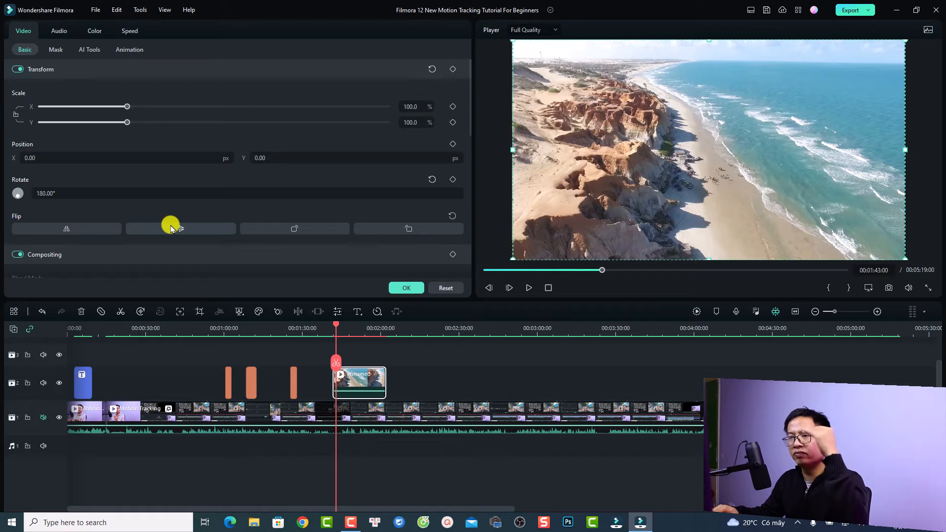
{"action": "left_click", "coordinate": [291, 232]}
{"action": "left_click", "coordinate": [407, 229]}
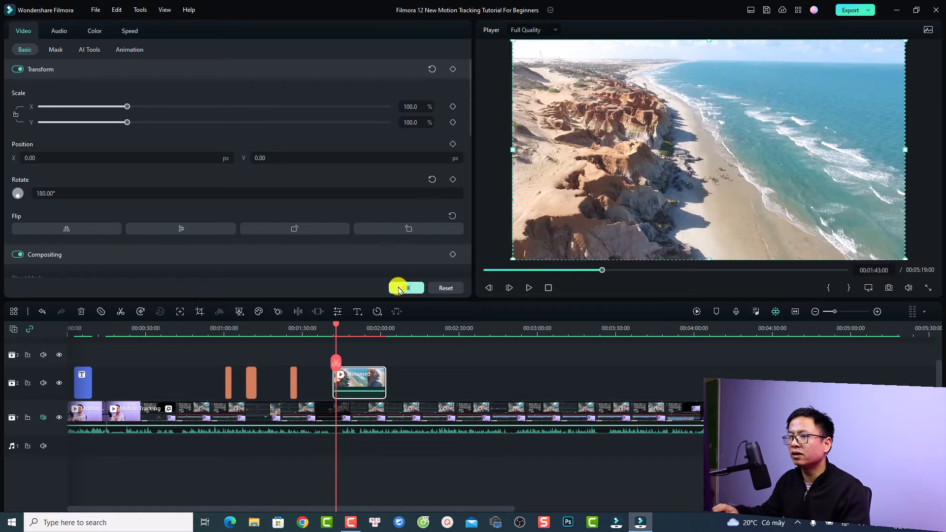
- Add a Transform keyframe on the beach clip at 00:01:47:10
{"action": "left_click_drag", "start_coordinate": [337, 325], "coordinate": [355, 326]}
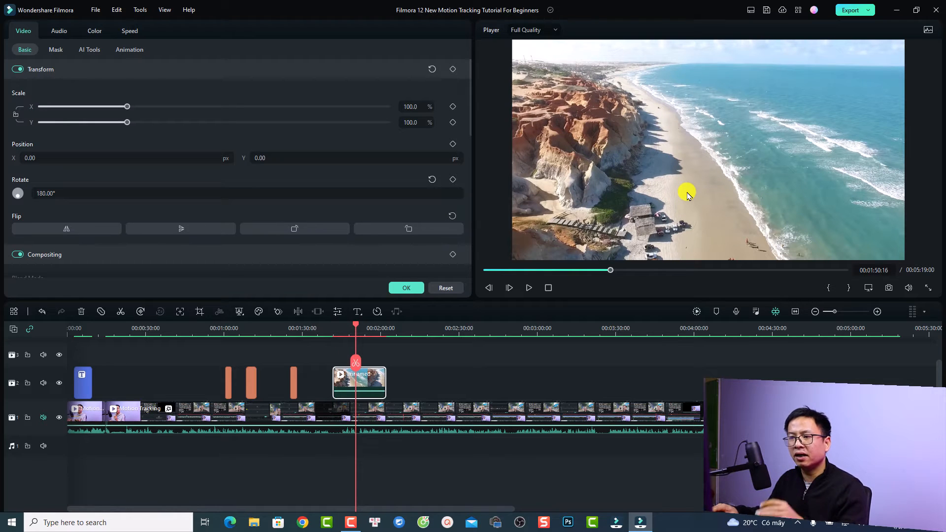
{"action": "left_click_drag", "start_coordinate": [354, 327], "coordinate": [347, 326]}
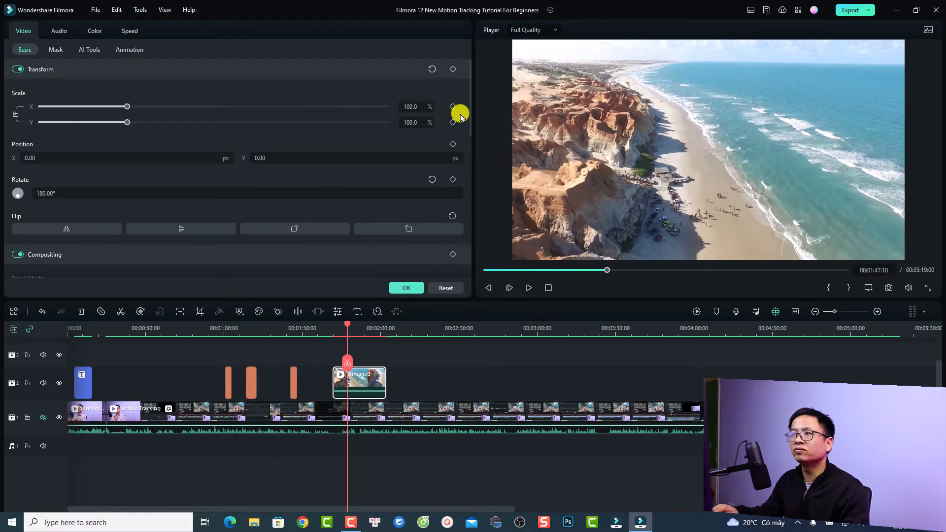
{"action": "left_click", "coordinate": [454, 69]}
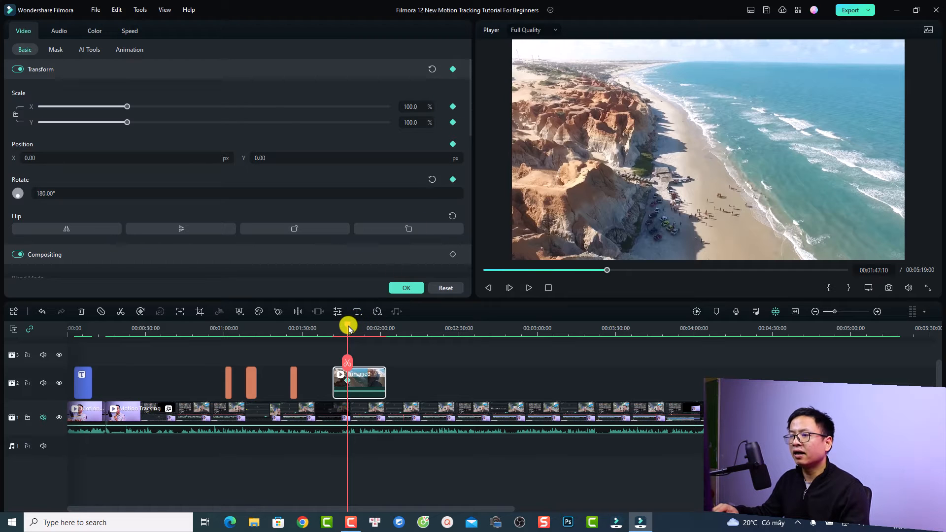
- At 00:01:51 scale the beach clip down to 35.3% and play back the shrink
{"action": "left_click_drag", "start_coordinate": [349, 329], "coordinate": [360, 325]}
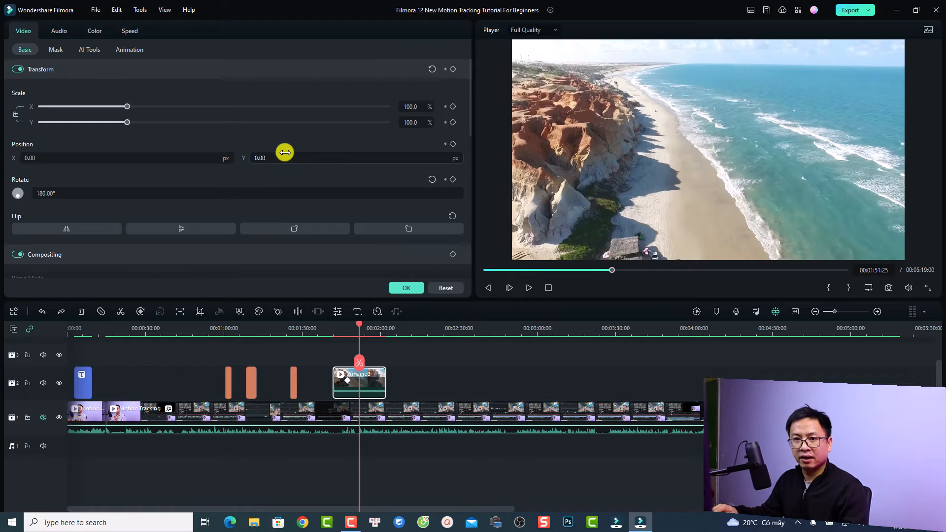
{"action": "left_click", "coordinate": [15, 114]}
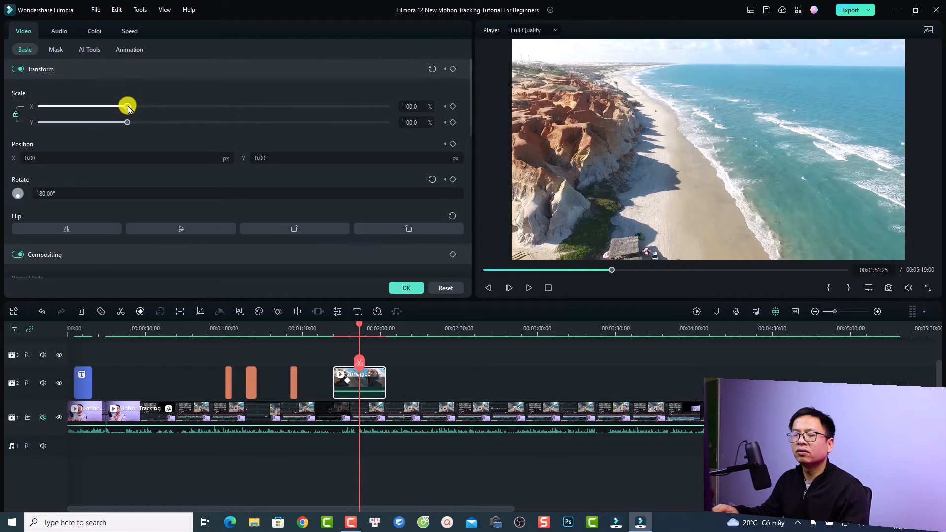
{"action": "left_click_drag", "start_coordinate": [128, 108], "coordinate": [73, 109]}
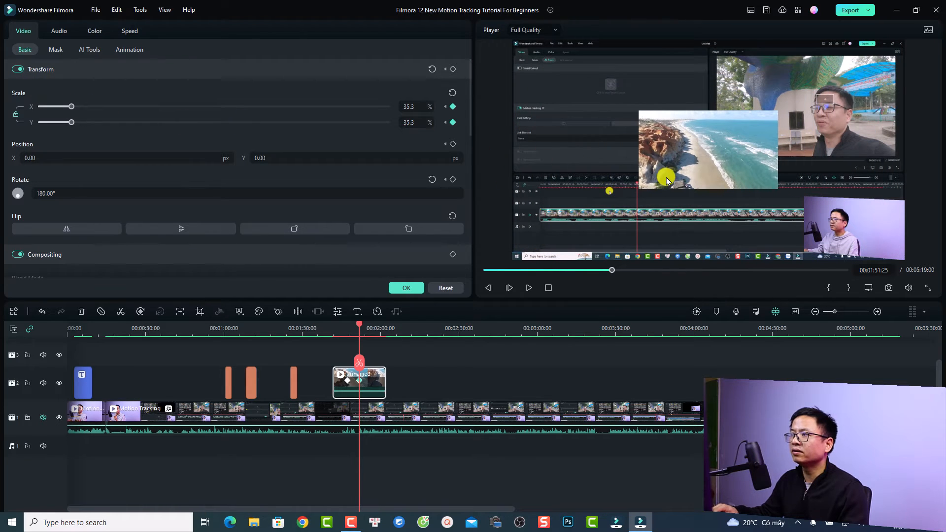
{"action": "left_click", "coordinate": [343, 328]}
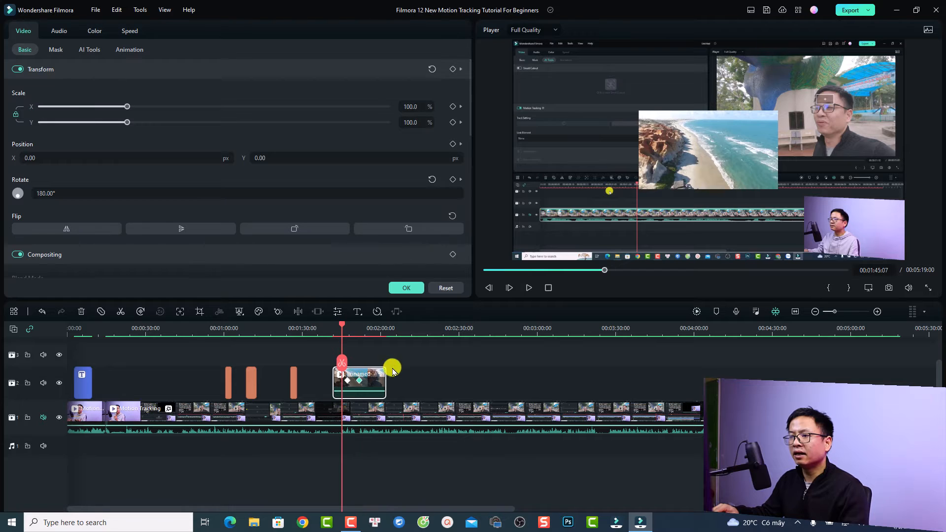
{"action": "key", "text": "space"}
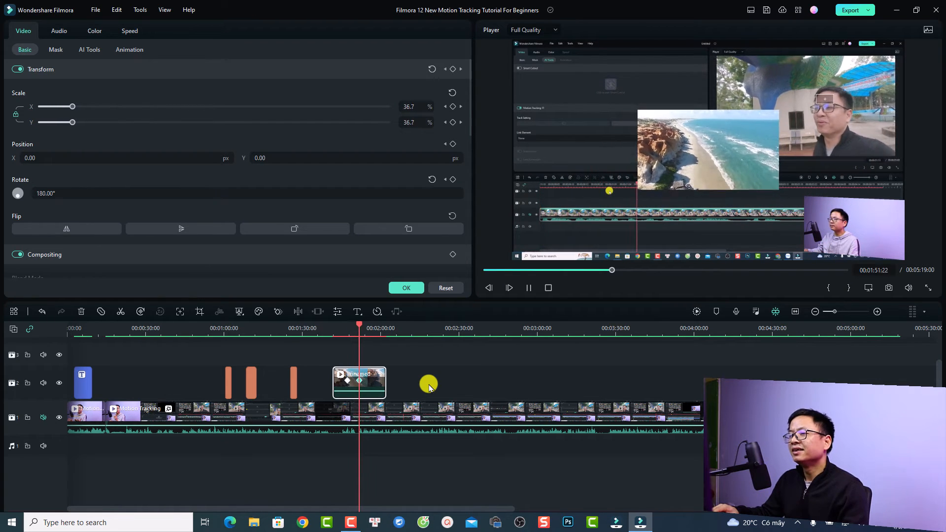
{"action": "key", "text": "space"}
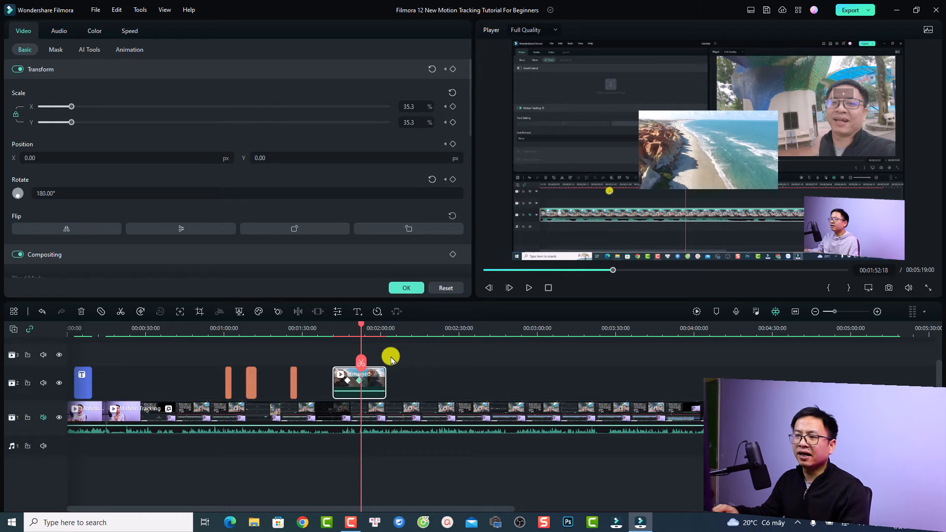
- Key a rotation of about 97.12° at 00:01:57, then preview from 00:01:42
{"action": "left_click", "coordinate": [373, 334]}
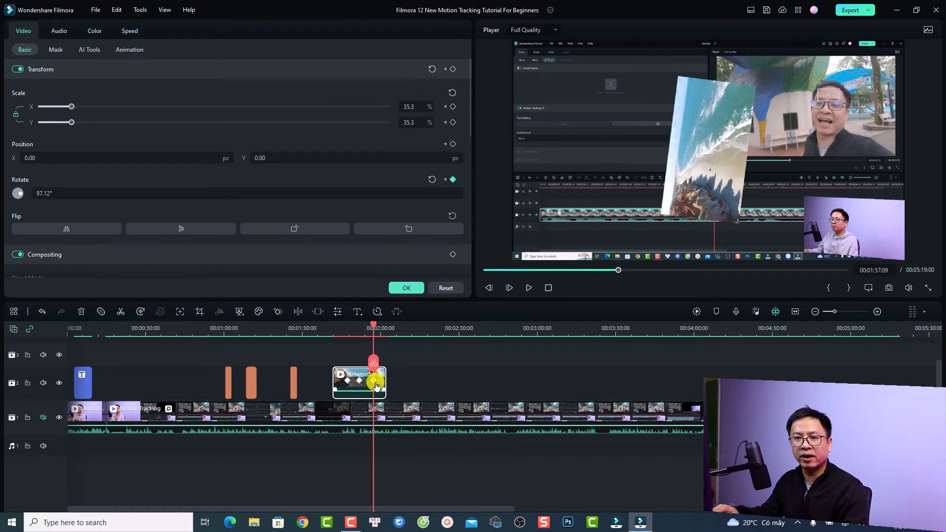
{"action": "left_click", "coordinate": [335, 331]}
{"action": "key", "text": "space"}
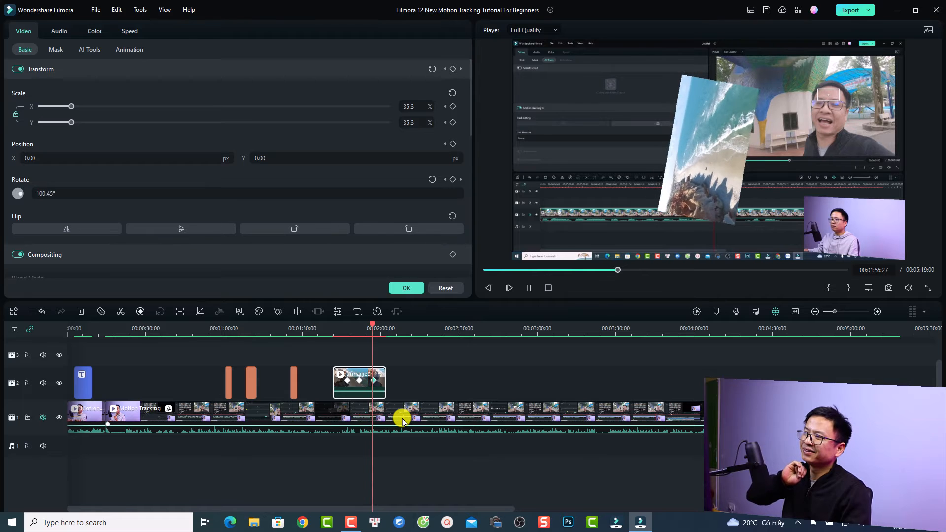
{"action": "key", "text": "space"}
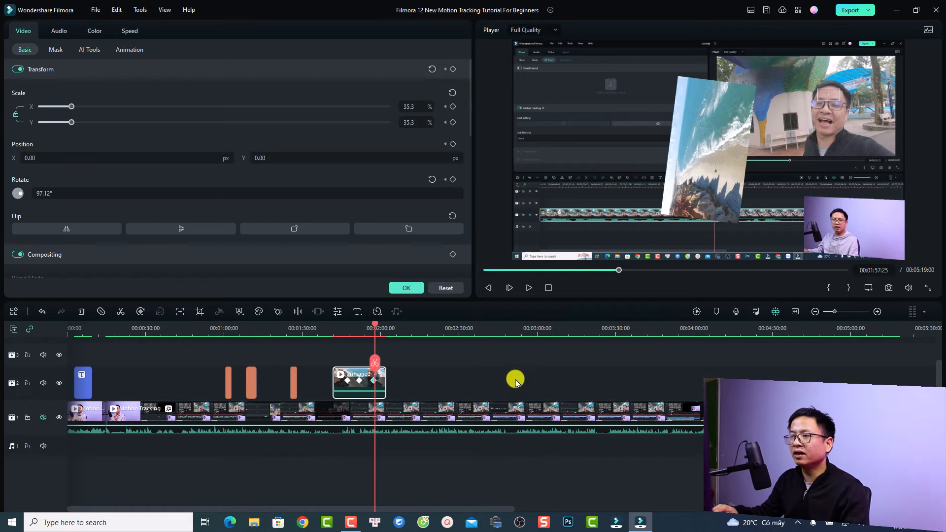
- Place the downloaded woman-in-autumn-leaves photo from Stock Media Downloads on track 2 near 02:20
{"action": "left_click", "coordinate": [406, 289]}
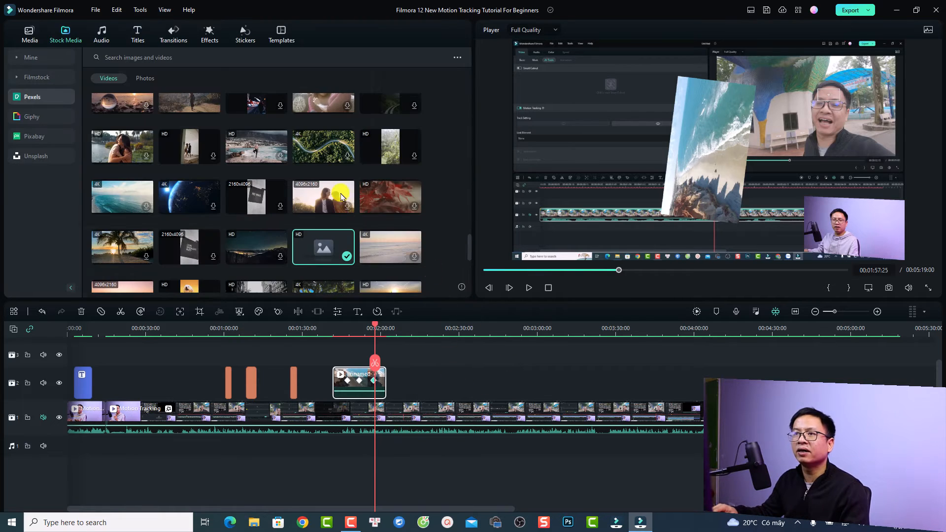
{"action": "left_click", "coordinate": [19, 55]}
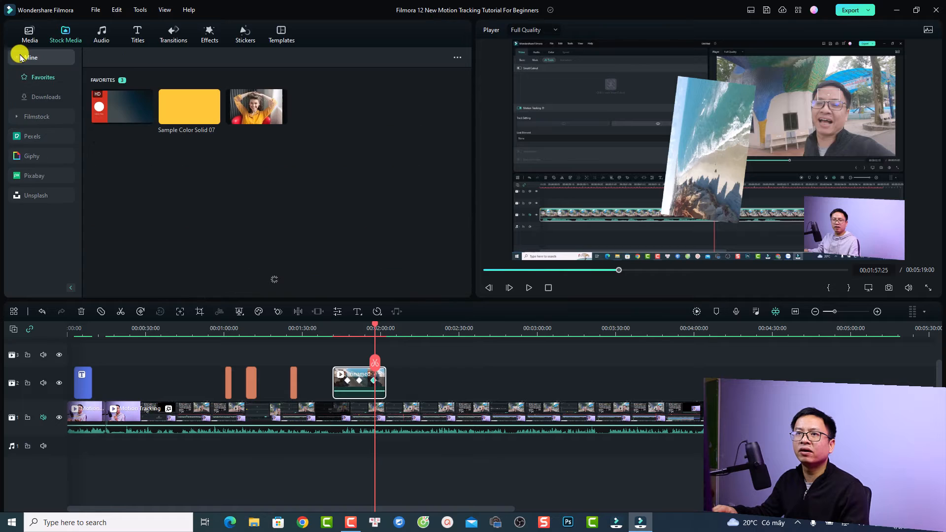
{"action": "left_click", "coordinate": [35, 96]}
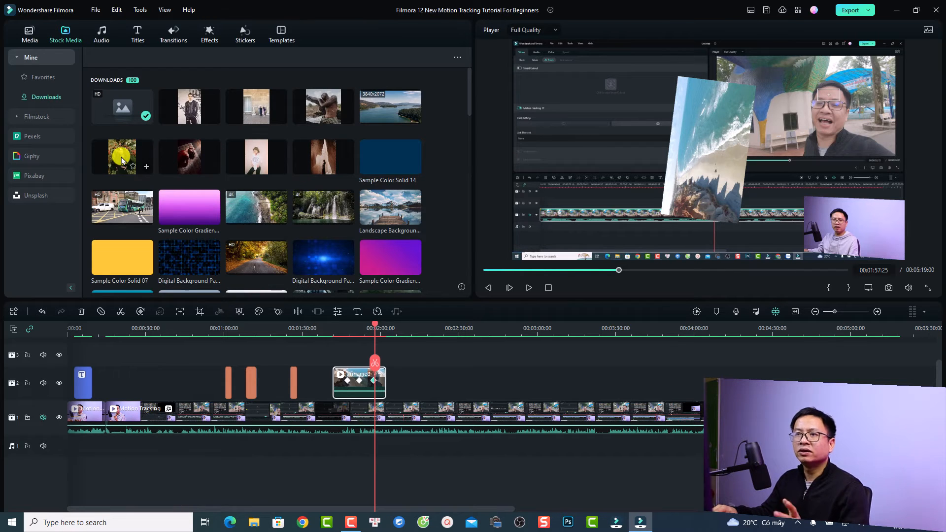
{"action": "left_click_drag", "start_coordinate": [116, 168], "coordinate": [422, 380]}
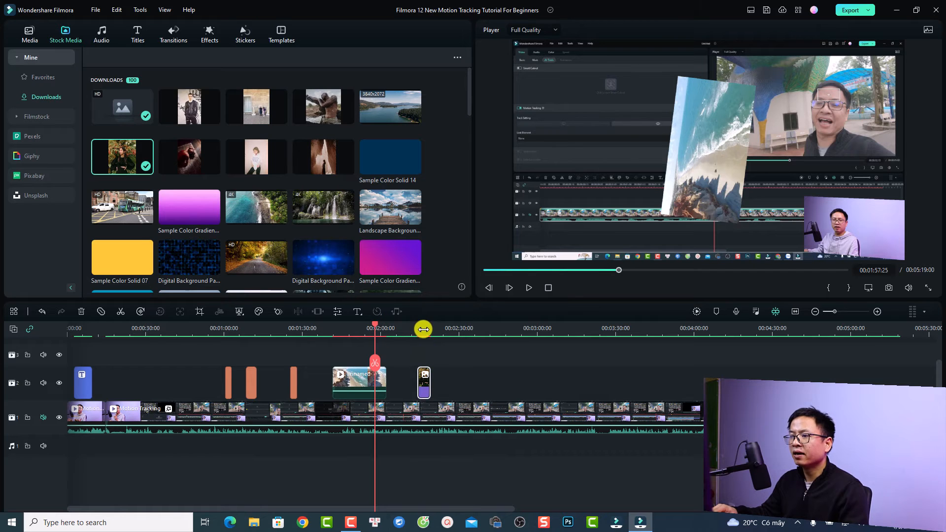
{"action": "left_click", "coordinate": [422, 334]}
{"action": "left_click_drag", "start_coordinate": [423, 328], "coordinate": [426, 334]}
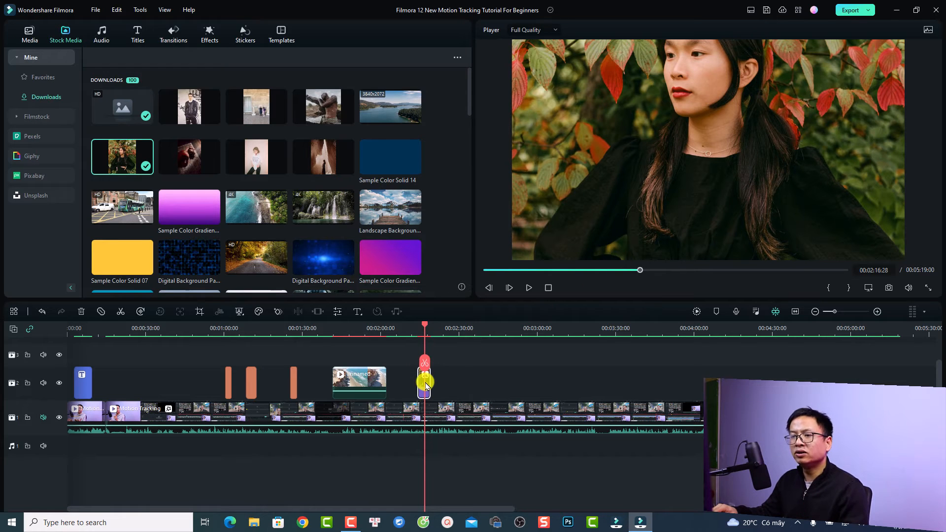
- Crop the woman photo to cover the whole image at 4457 x 4480
{"action": "left_click", "coordinate": [200, 311]}
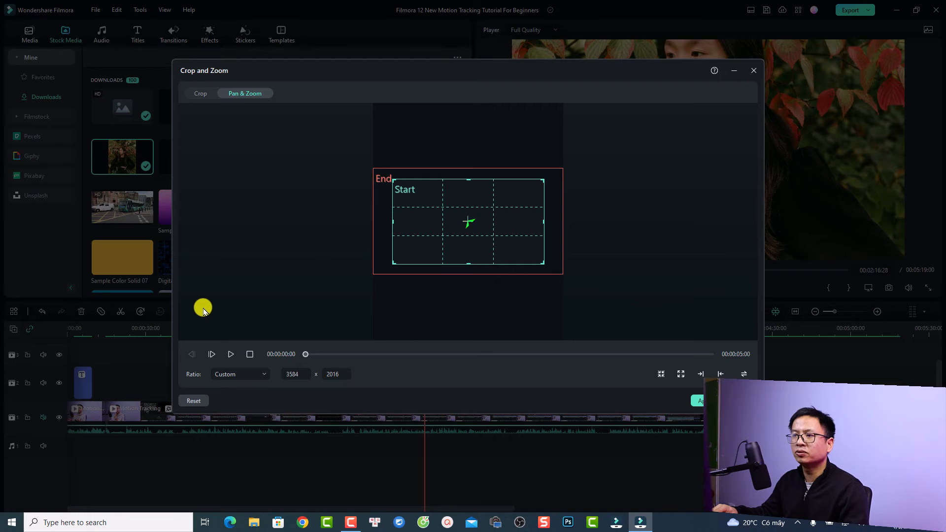
{"action": "left_click", "coordinate": [196, 93]}
{"action": "left_click_drag", "start_coordinate": [420, 243], "coordinate": [393, 158]}
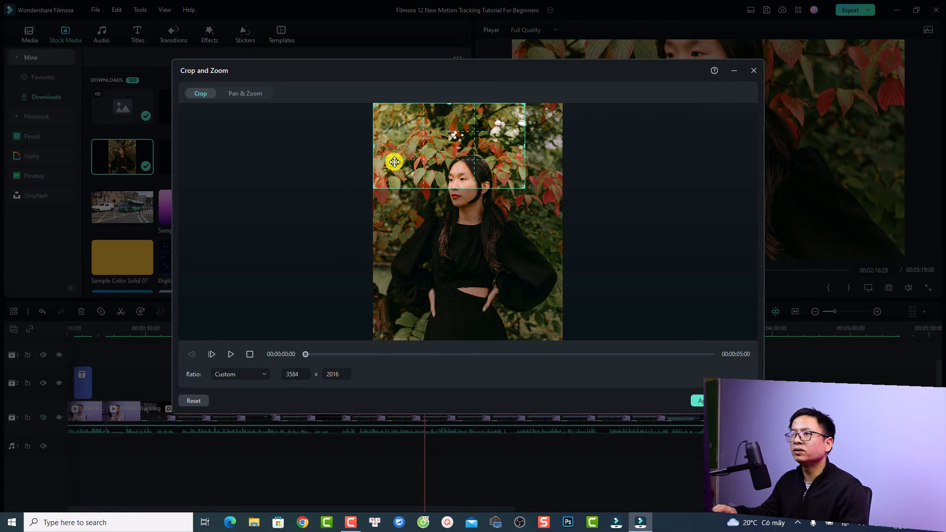
{"action": "left_click_drag", "start_coordinate": [524, 188], "coordinate": [560, 353]}
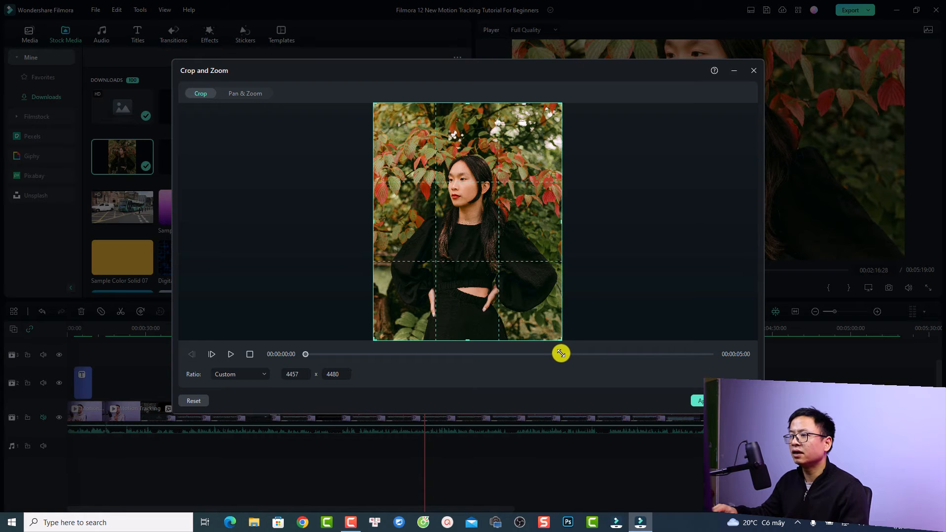
{"action": "left_click", "coordinate": [701, 401]}
- Zoom the timeline around the photo and play it from 00:02:15
{"action": "left_click_drag", "start_coordinate": [446, 331], "coordinate": [636, 334]}
{"action": "left_click", "coordinate": [392, 328]}
{"action": "key", "text": "space"}
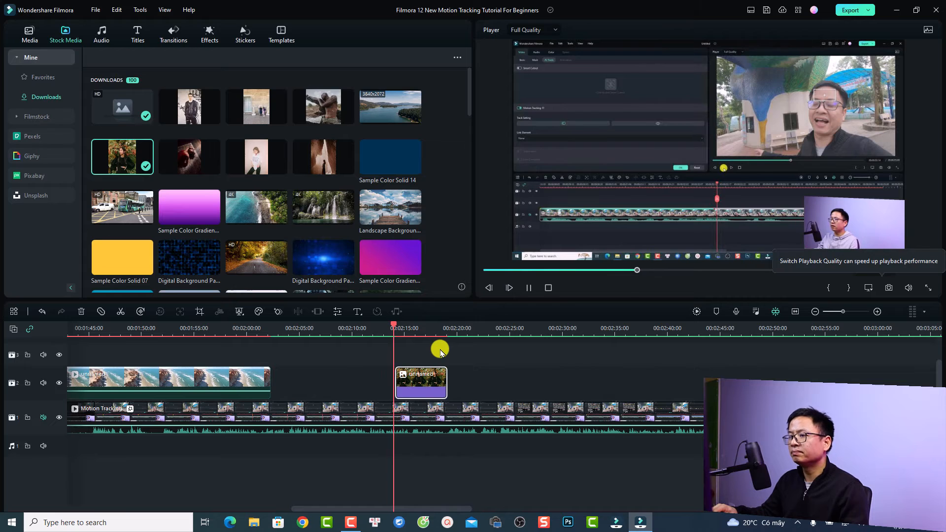
- Scale the woman photo down and move it to the frame's upper-left corner
{"action": "key", "text": "space"}
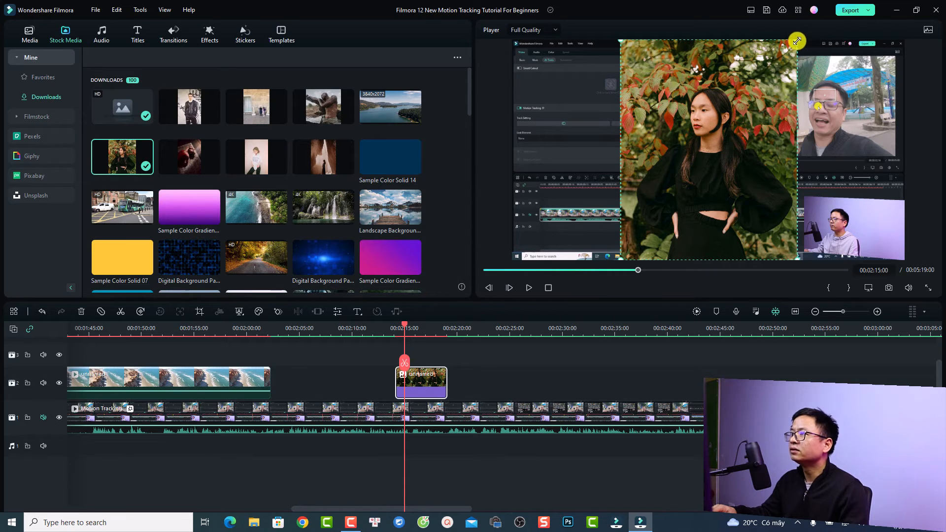
{"action": "left_click_drag", "start_coordinate": [796, 41], "coordinate": [709, 140]}
{"action": "left_click_drag", "start_coordinate": [644, 183], "coordinate": [590, 121]}
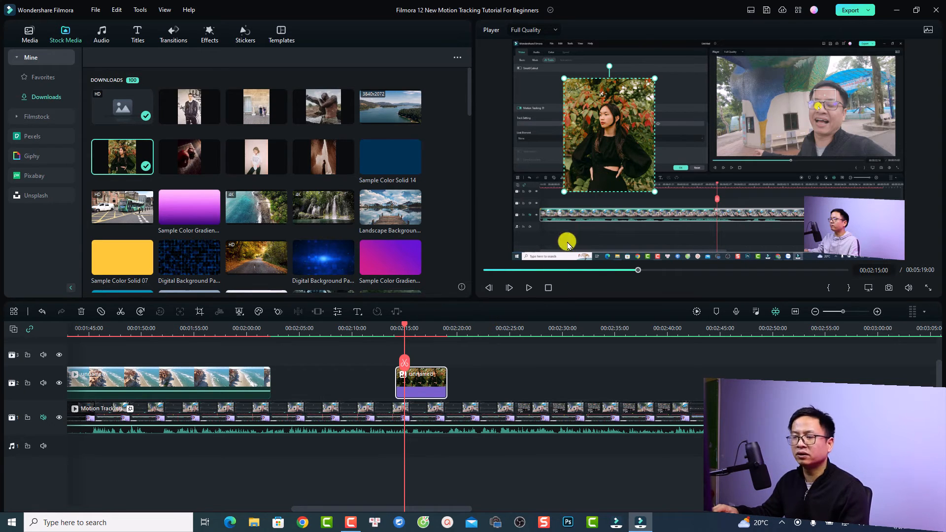
{"action": "left_click", "coordinate": [486, 392]}
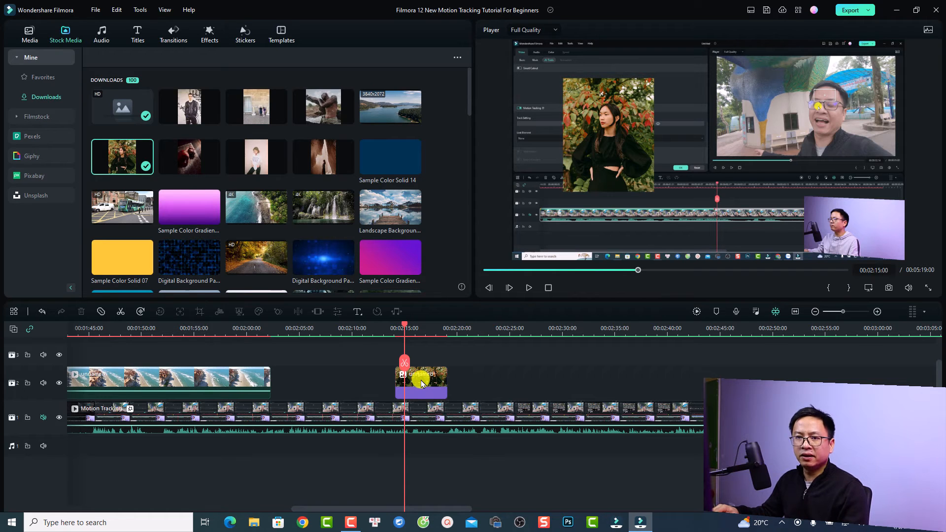
- Apply the Pause preset animation to the woman photo clip
{"action": "double_click", "coordinate": [422, 384]}
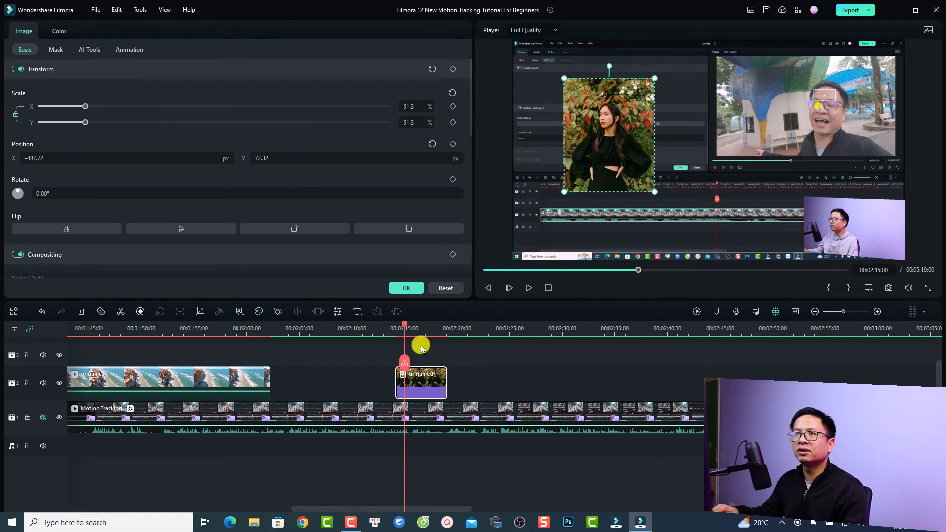
{"action": "left_click", "coordinate": [129, 48]}
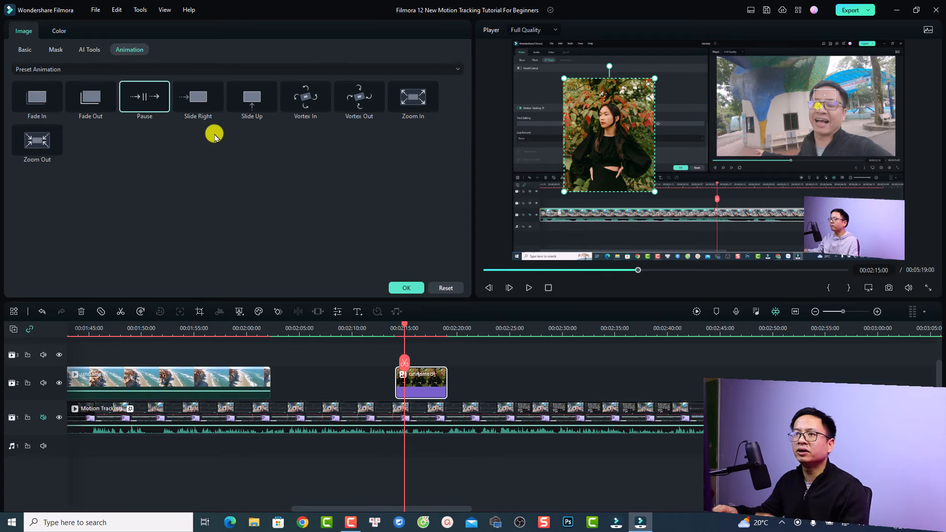
{"action": "double_click", "coordinate": [141, 96]}
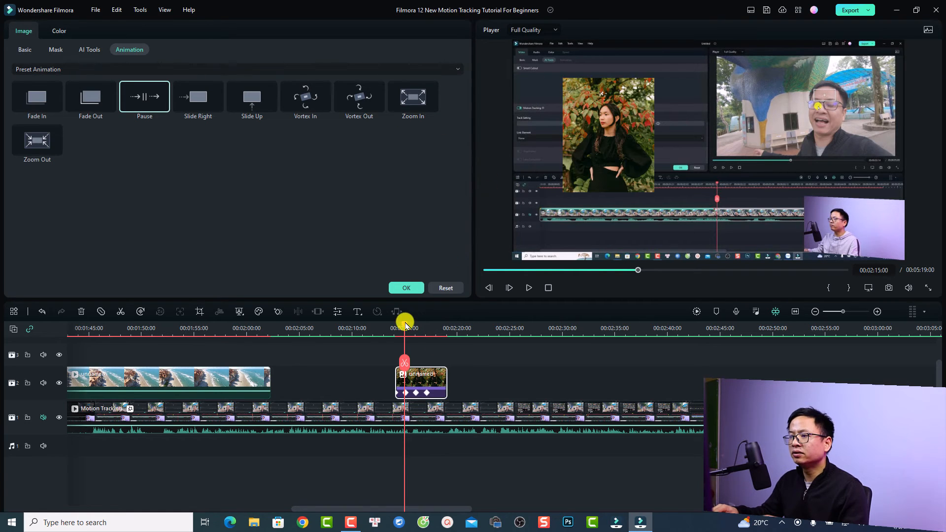
- Play back from just before the photo to preview the Pause animation
{"action": "left_click_drag", "start_coordinate": [406, 329], "coordinate": [387, 328]}
{"action": "key", "text": "space"}
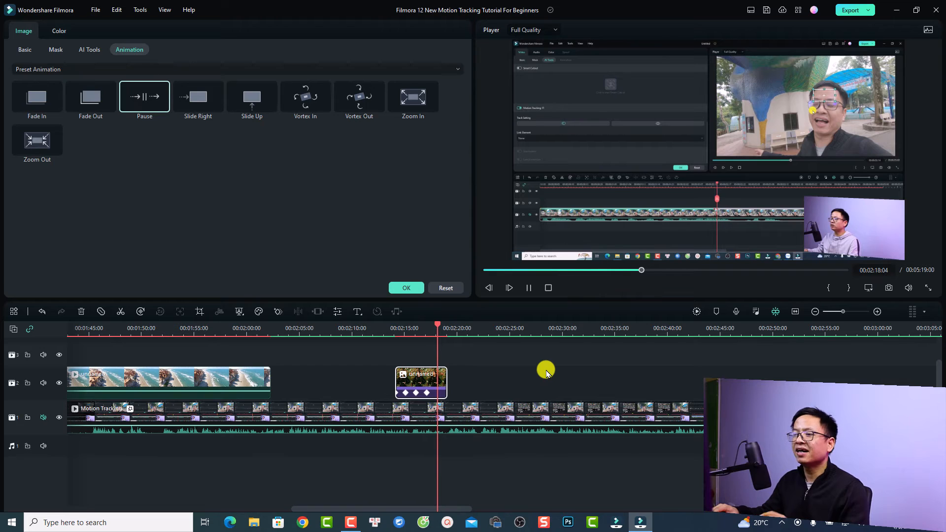
{"action": "key", "text": "space"}
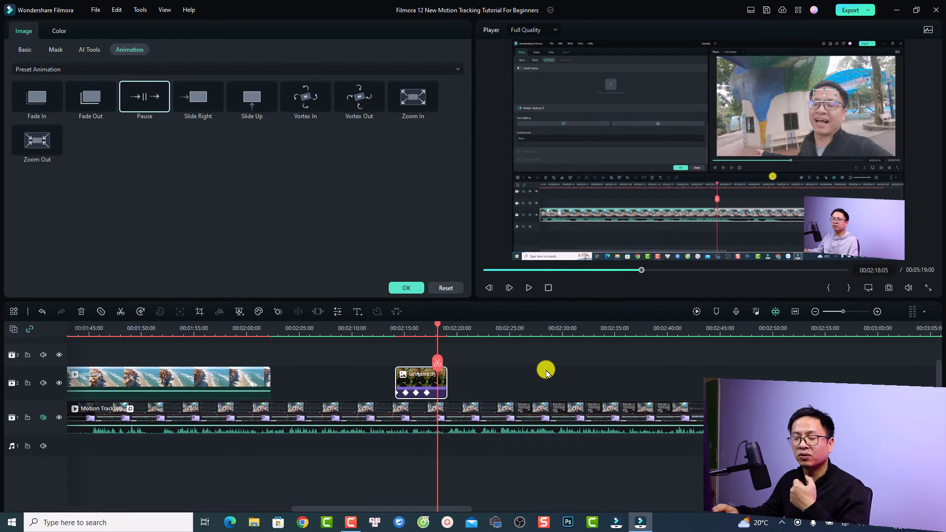
- Add a Basic 1 Quick Text title at 00:02:21:04 and select its Lorem ipsum text
{"action": "left_click", "coordinate": [469, 333]}
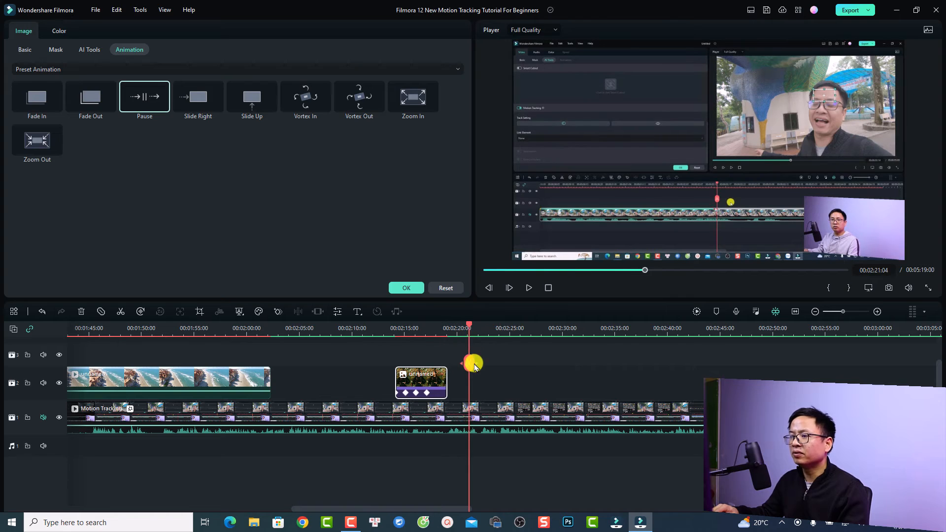
{"action": "left_click", "coordinate": [356, 313]}
{"action": "left_click", "coordinate": [380, 326]}
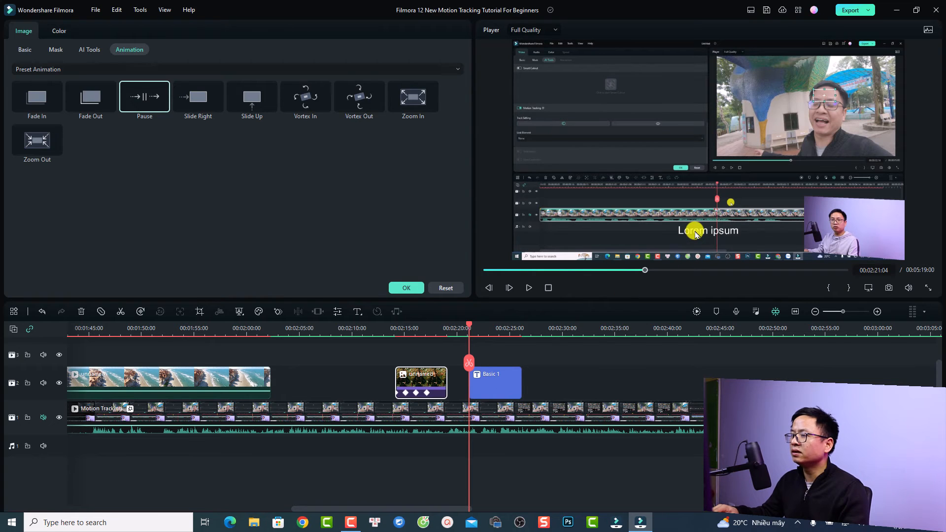
{"action": "left_click", "coordinate": [696, 235]}
{"action": "double_click", "coordinate": [694, 233]}
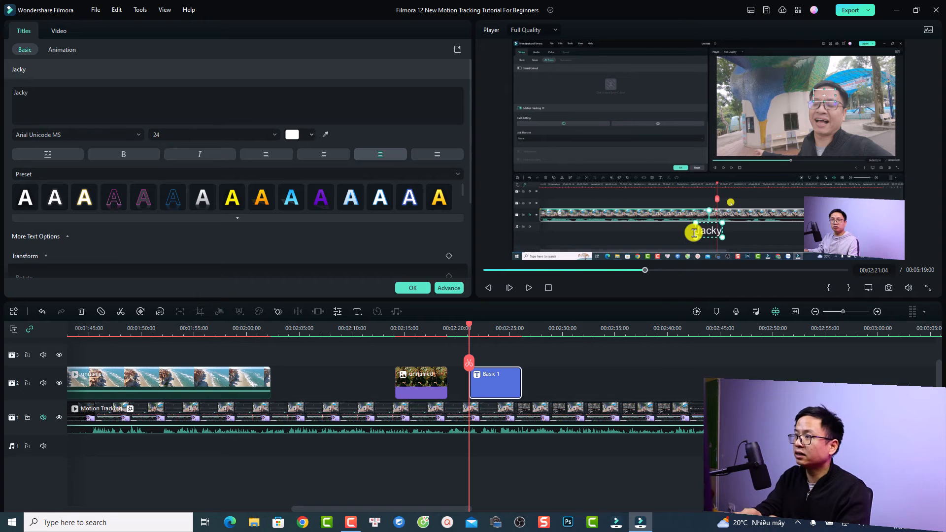
{"action": "type", "text": "Nguyen"}
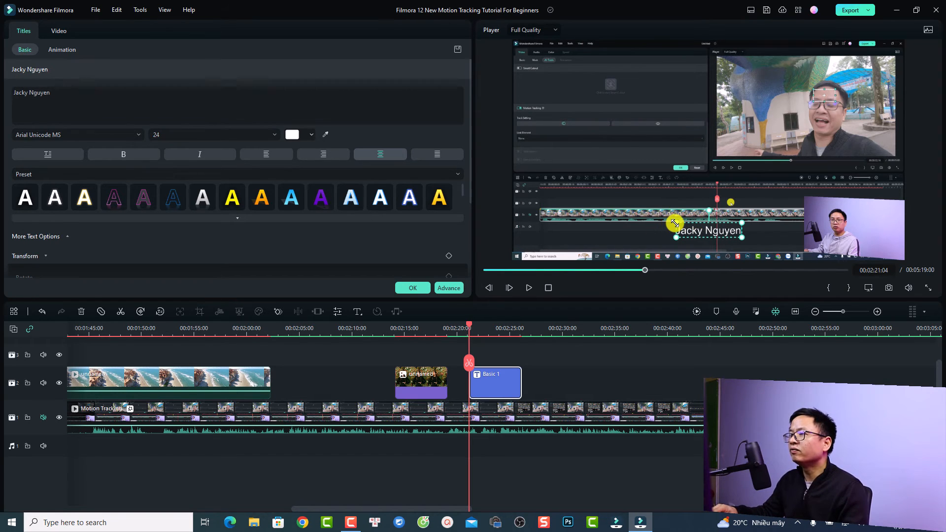
{"action": "left_click_drag", "start_coordinate": [675, 224], "coordinate": [731, 162]}
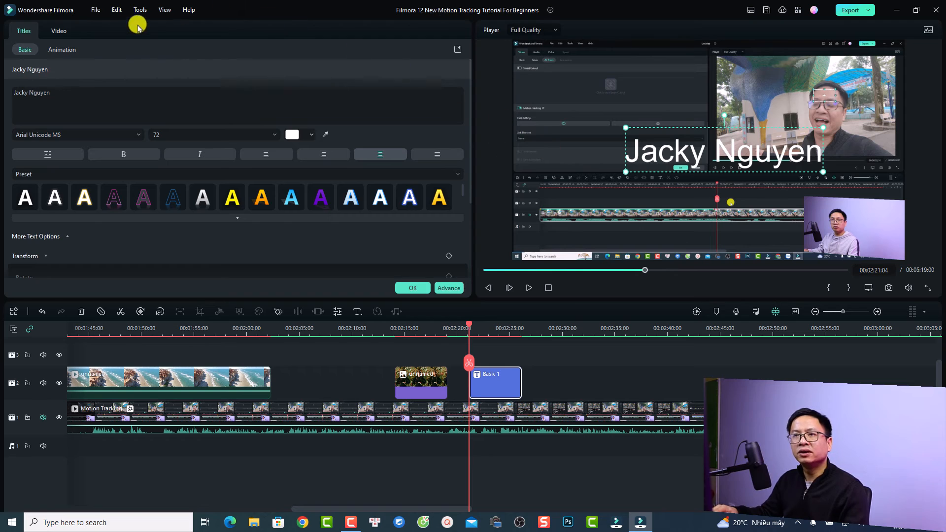
{"action": "left_click", "coordinate": [59, 31]}
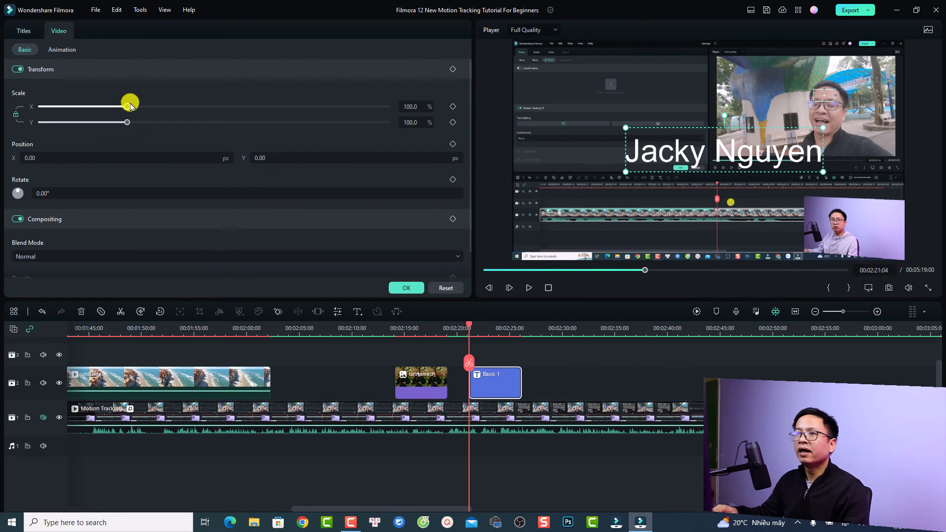
- Scale the title to 159.9% X by 138.3% Y and add a Transform keyframe
{"action": "mouse_move", "coordinate": [130, 109]}
{"action": "left_mouse_down"}
{"action": "mouse_move", "coordinate": [151, 106]}
{"action": "mouse_move", "coordinate": [140, 112]}
{"action": "left_mouse_up"}
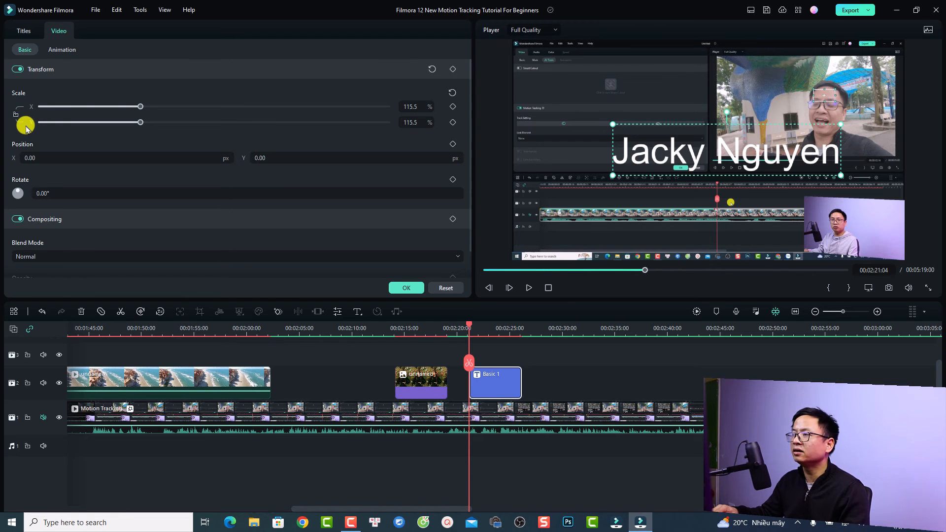
{"action": "left_click_drag", "start_coordinate": [141, 108], "coordinate": [179, 112]}
{"action": "mouse_move", "coordinate": [142, 123]}
{"action": "left_mouse_down"}
{"action": "mouse_move", "coordinate": [112, 122]}
{"action": "mouse_move", "coordinate": [169, 122]}
{"action": "mouse_move", "coordinate": [160, 122]}
{"action": "left_mouse_up"}
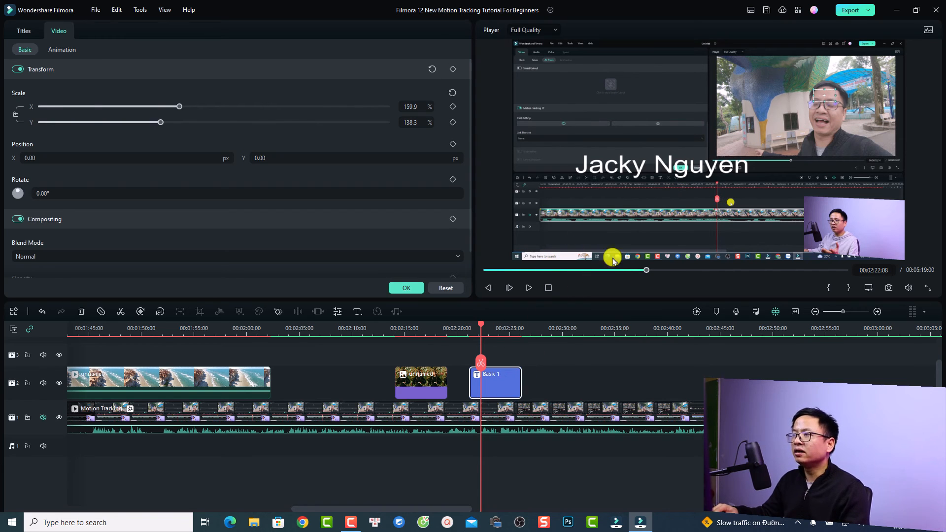
{"action": "left_click", "coordinate": [452, 69]}
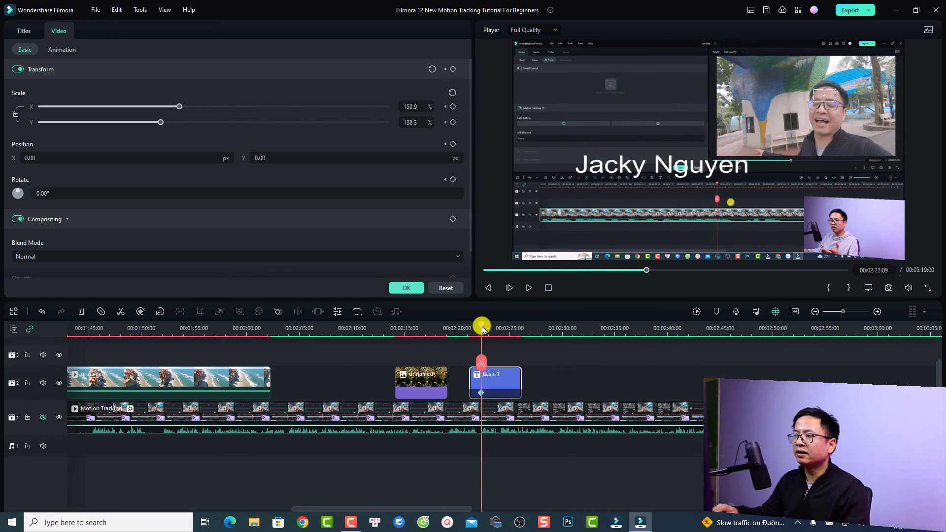
- Later in the clip, unlink scale ratio and drop Scale X to 0% as a second keyframe
{"action": "left_click_drag", "start_coordinate": [482, 330], "coordinate": [496, 334]}
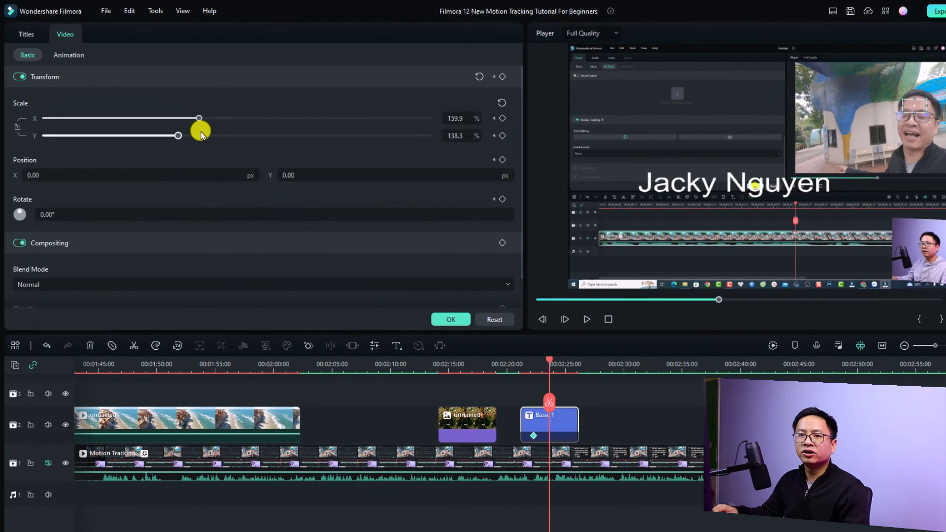
{"action": "left_click", "coordinate": [24, 132]}
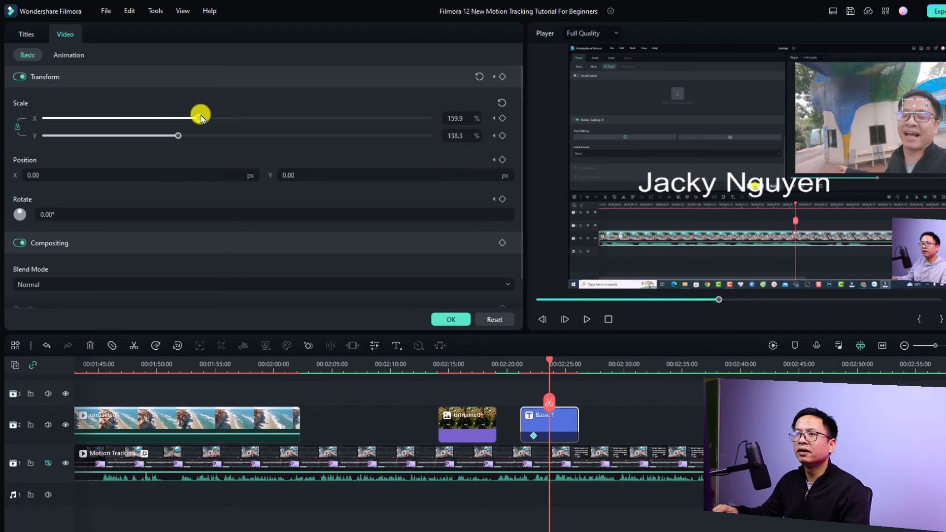
{"action": "left_click_drag", "start_coordinate": [199, 119], "coordinate": [33, 125]}
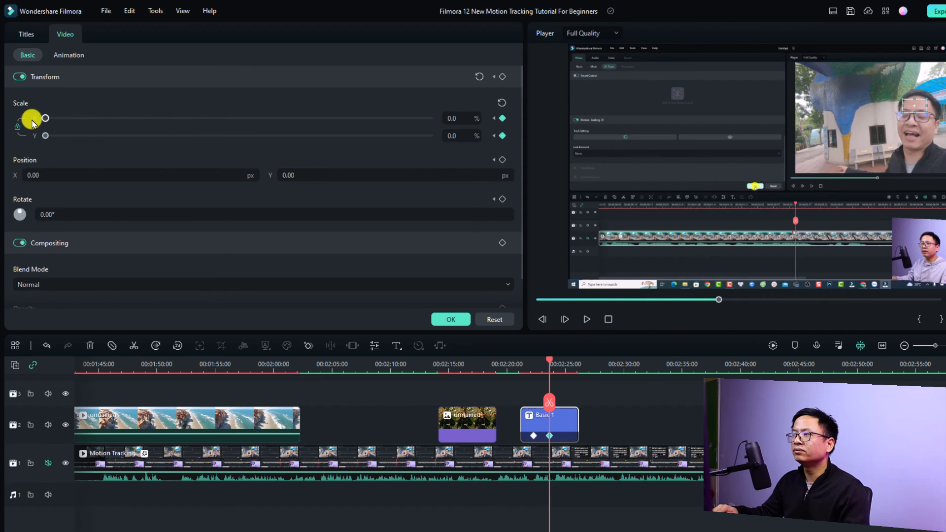
- Play the title from before the clip to preview its shrinking scale animation
{"action": "left_click", "coordinate": [530, 362]}
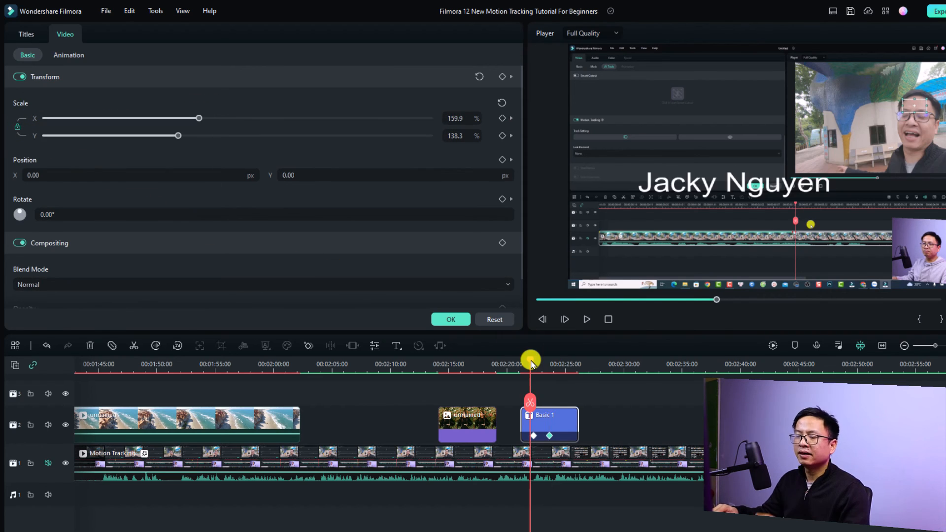
{"action": "left_click_drag", "start_coordinate": [531, 364], "coordinate": [520, 361]}
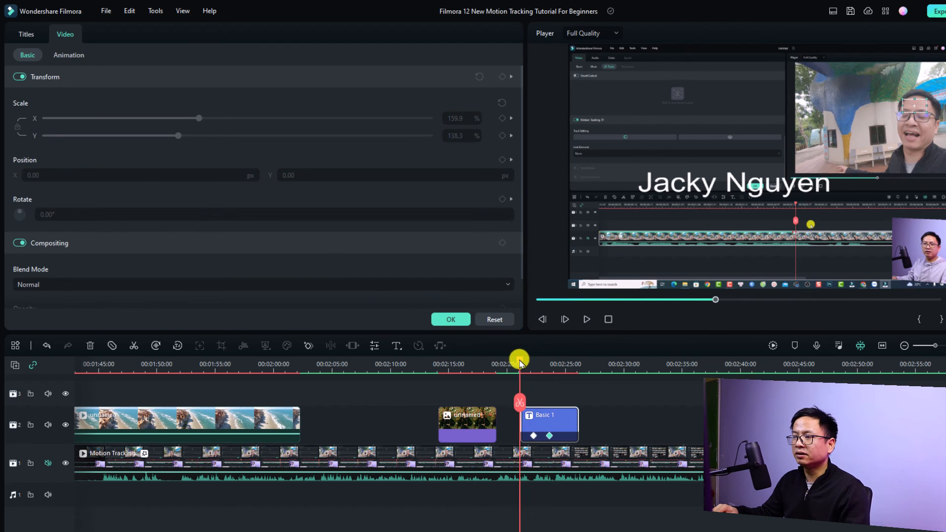
{"action": "key", "text": "space"}
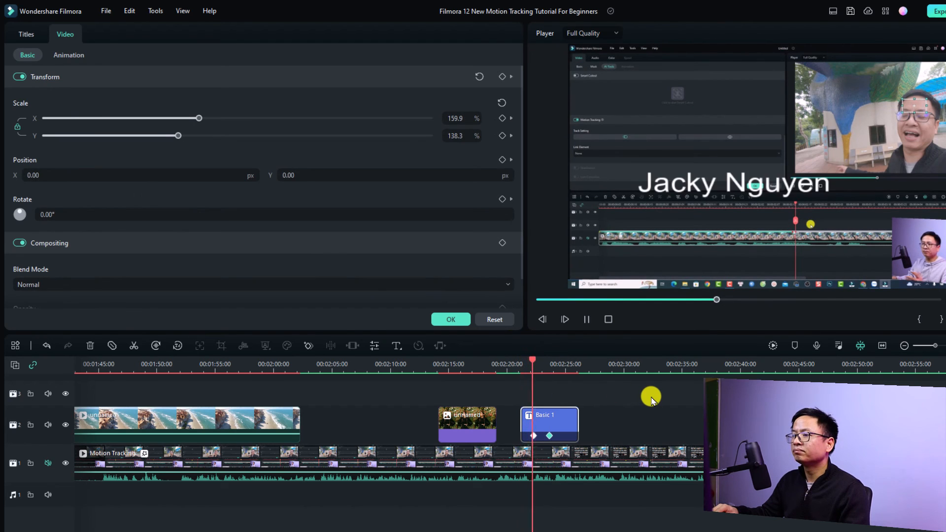